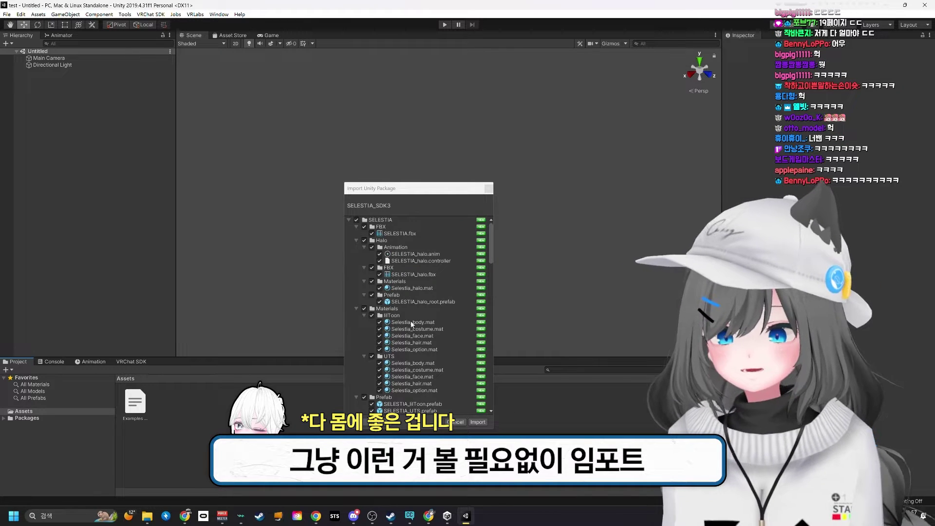
- Review the contents of the SELESTIA_SDK3 package and import everything into the project
scroll(490, 256, down, 3)
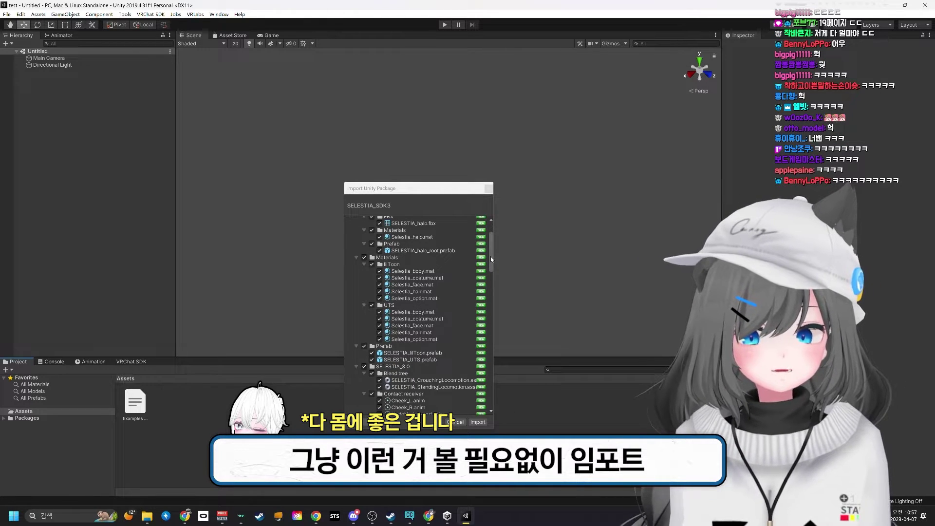
drag(491, 259, 493, 400)
click(477, 422)
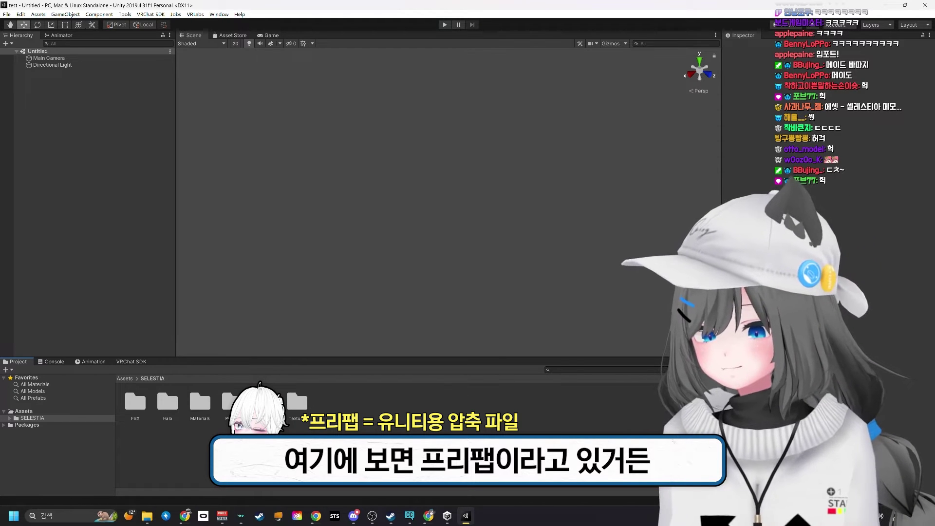
- Open the SELESTIA Prefab folder and place the SELESTIA_lilToon prefab in the scene to inspect it
click(265, 402)
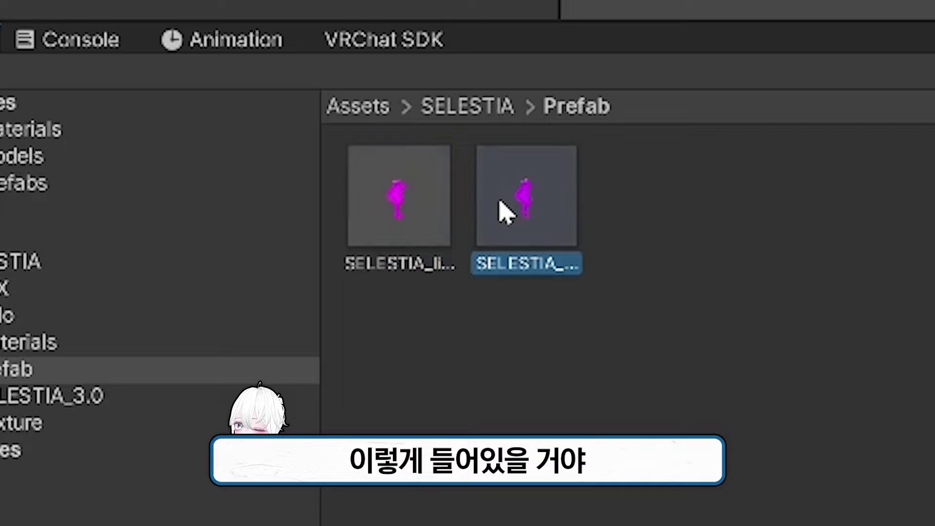
click(128, 405)
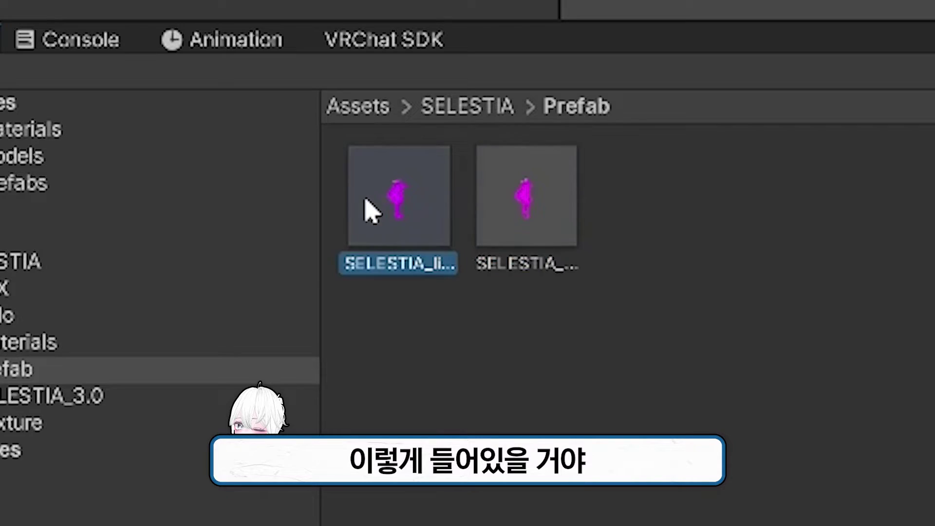
drag(372, 212, 62, 69)
scroll(519, 203, up, 10)
alt+drag(520, 201, 423, 174)
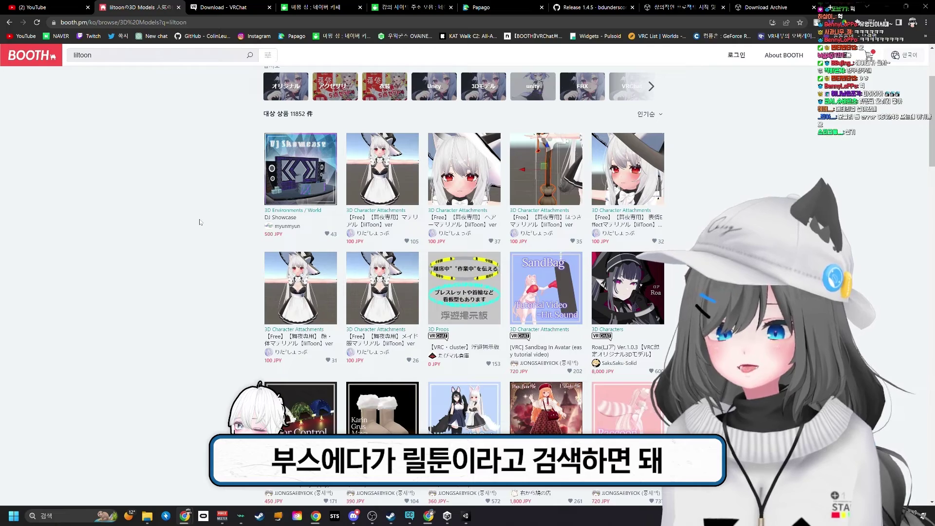
- Browse the BOOTH results for lilToon and import the downloaded lilToon_1.3.7 Unity package into the project
scroll(200, 220, down, 3)
scroll(199, 220, down, 5)
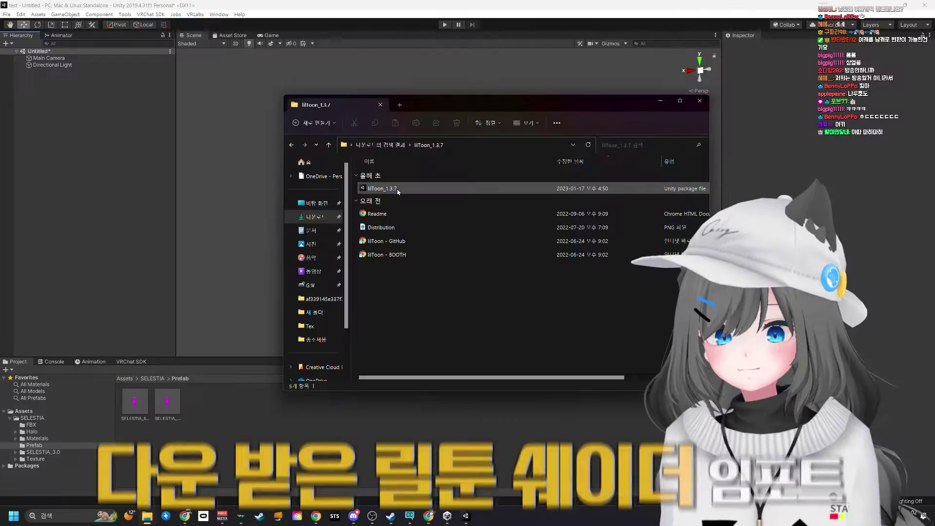
click(379, 189)
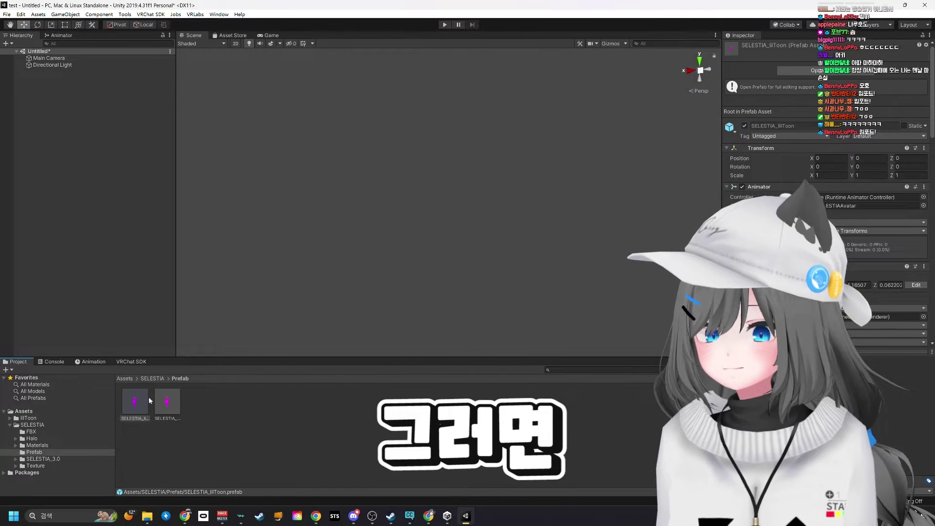
- Place the SELESTIA_lilToon prefab from the SELESTIA Prefab folder in the scene and frame the avatar from the front
drag(150, 401, 101, 271)
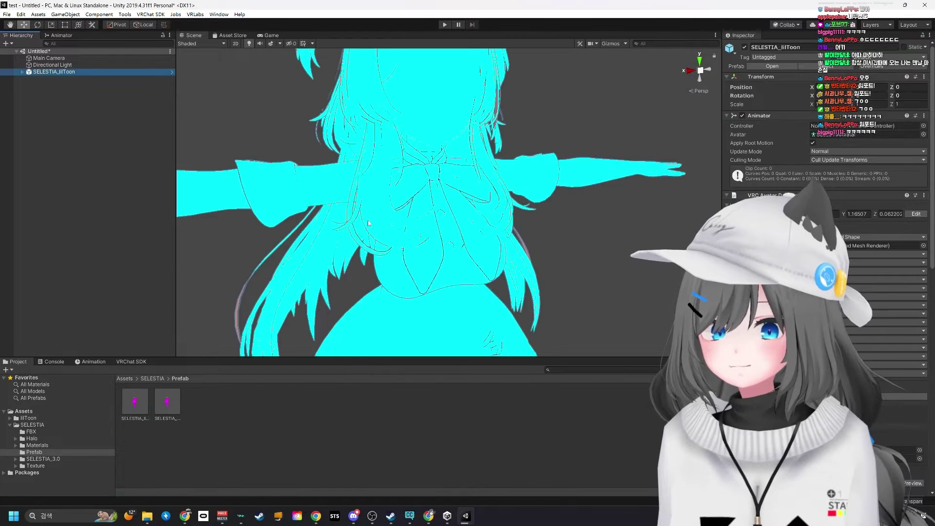
scroll(603, 134, up, 5)
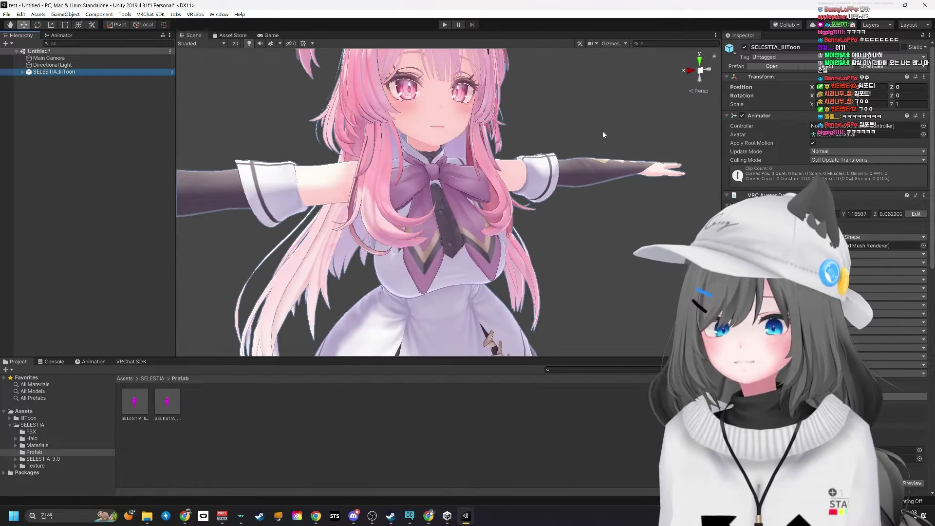
click(694, 73)
double_click(60, 74)
scroll(305, 125, up, 5)
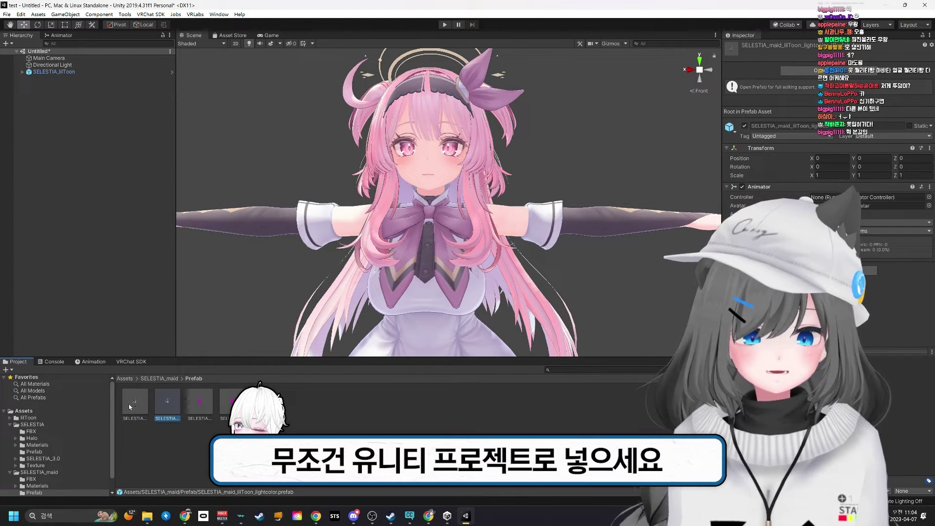
- Add the SELESTIA_maid_lilToon prefab from the SELESTIA_maid Prefab folder to the scene over the avatar
click(129, 406)
drag(90, 290, 90, 290)
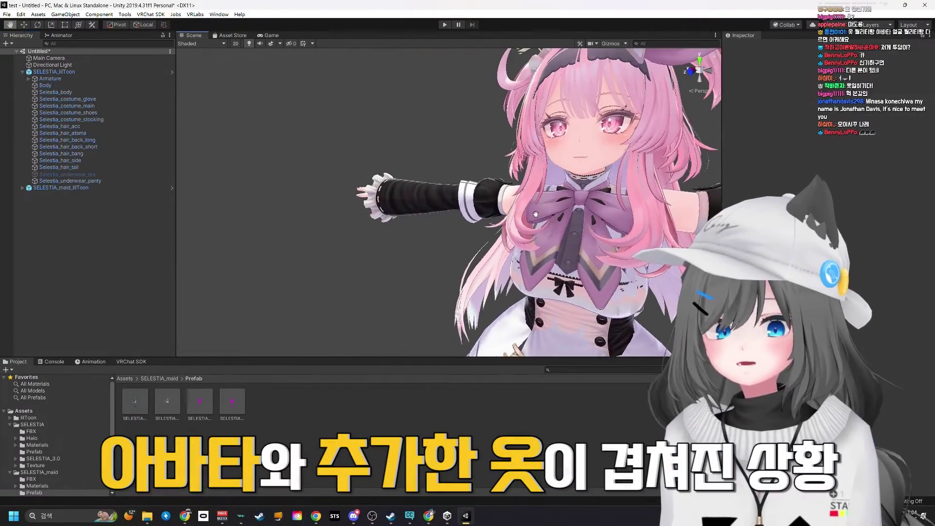
alt+drag(506, 195, 458, 191)
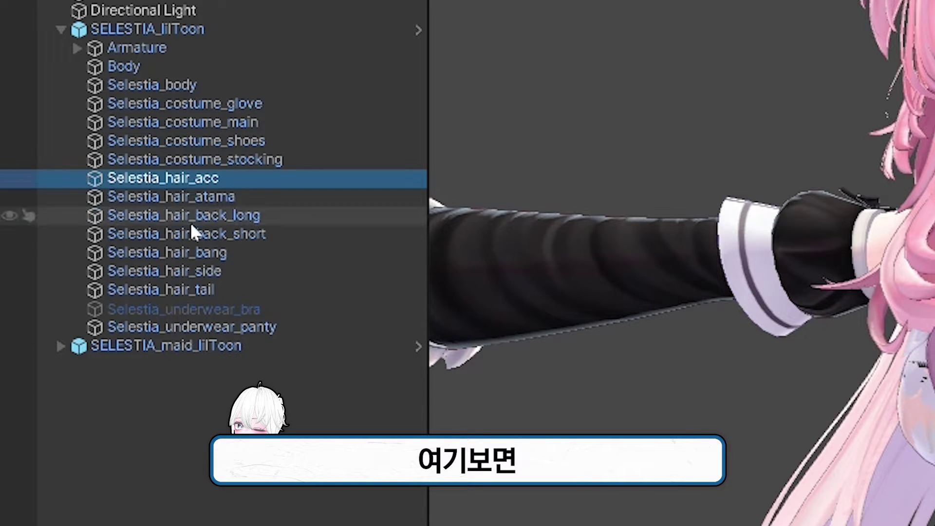
- Deactivate the avatar's default gloves, Selestia_costume_glove, under SELESTIA_lilToon
click(182, 158)
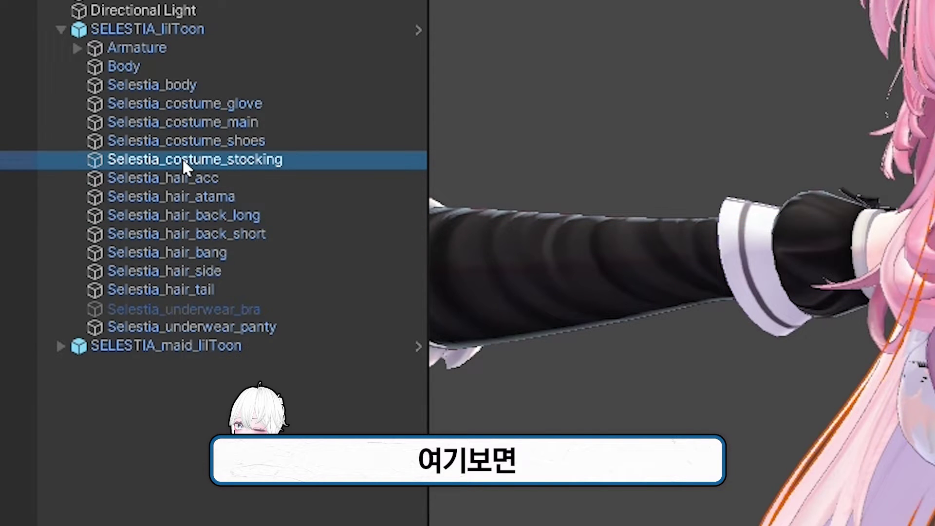
click(209, 104)
click(194, 123)
click(242, 110)
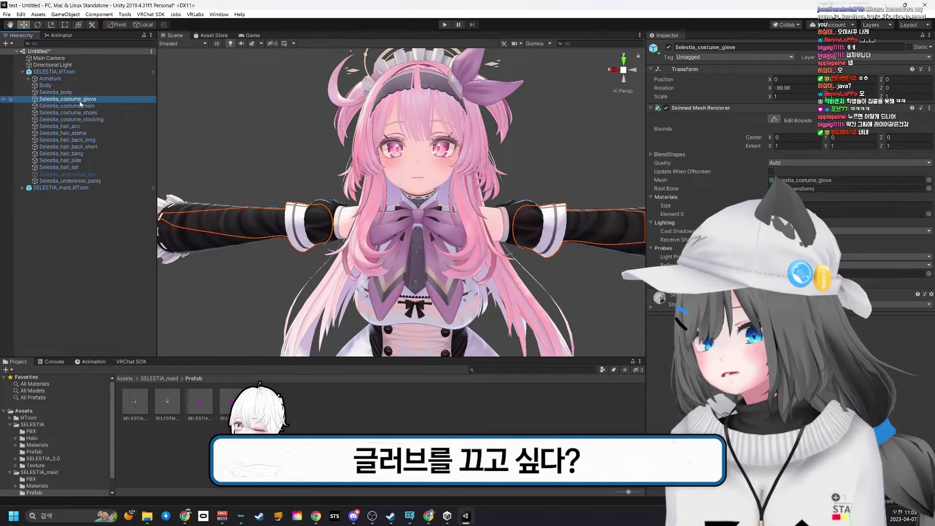
click(668, 46)
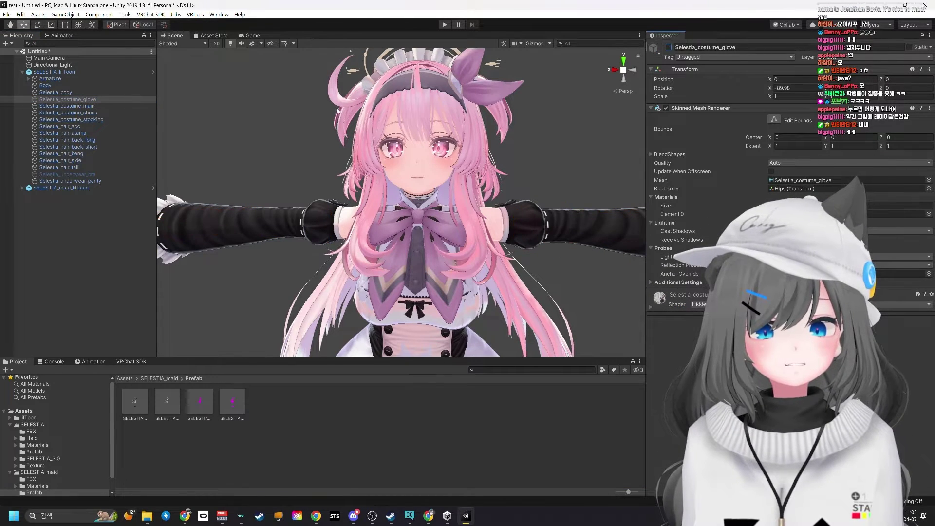
right_drag(292, 93, 239, 91)
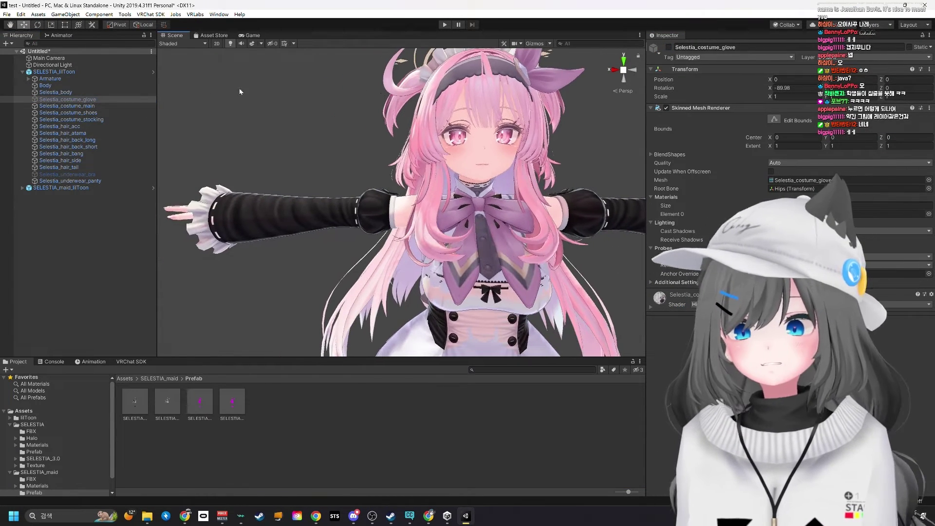
- Deactivate the avatar's default shoes, Selestia_costume_shoes, under SELESTIA_lilToon
double_click(105, 120)
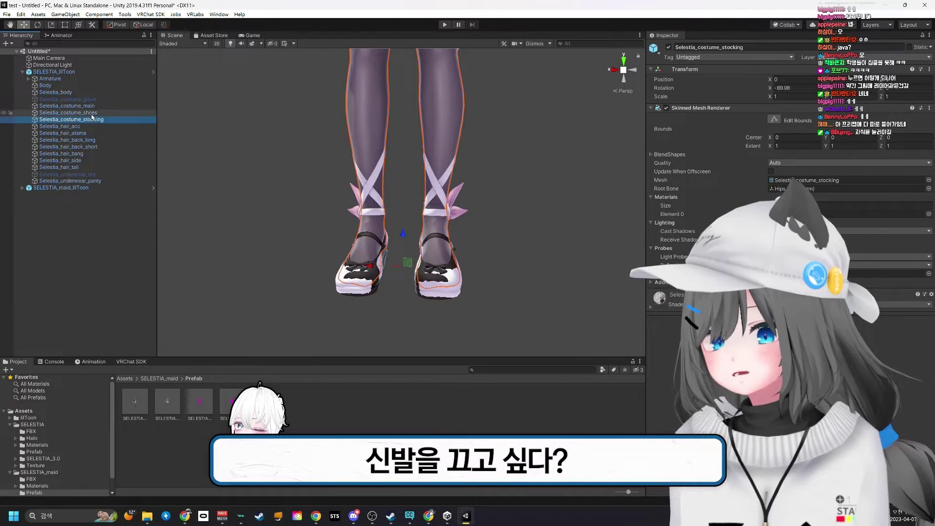
click(93, 113)
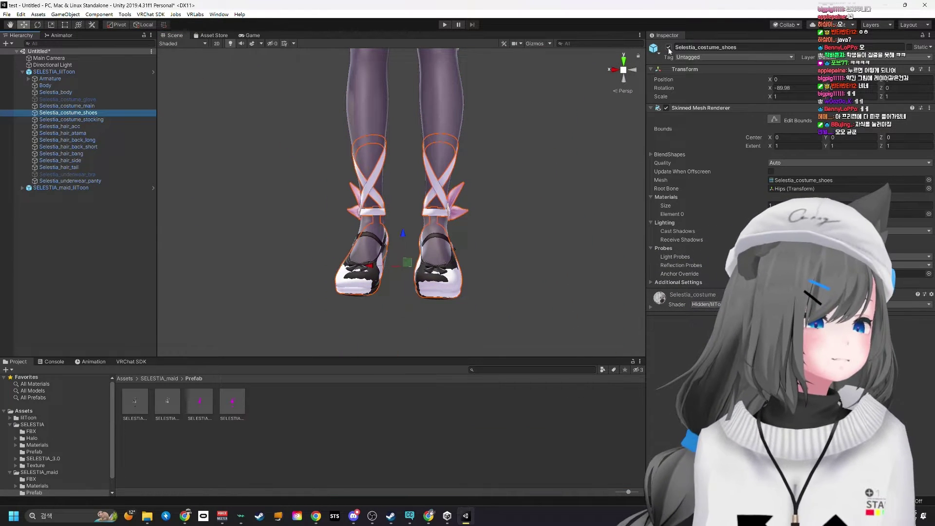
click(669, 48)
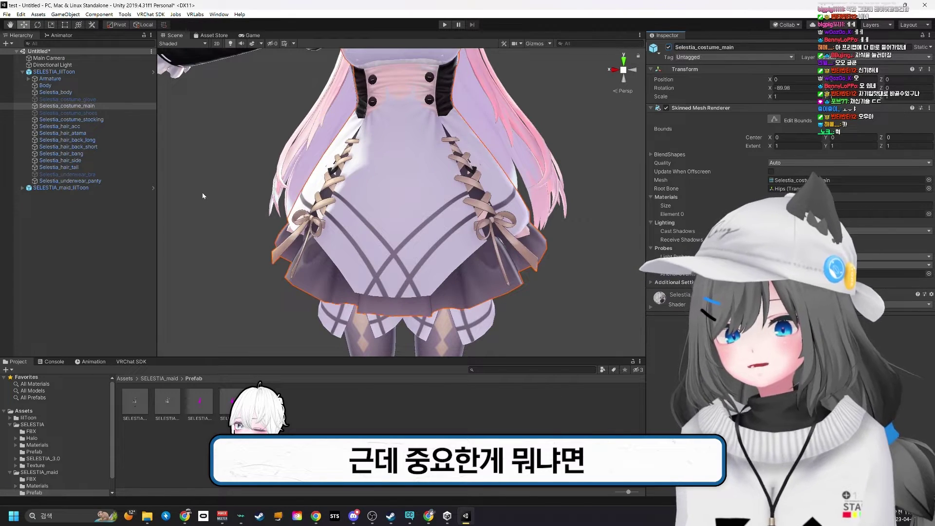
- Deactivate the avatar's default dress, Selestia_costume_main, under SELESTIA_lilToon
scroll(203, 192, down, 3)
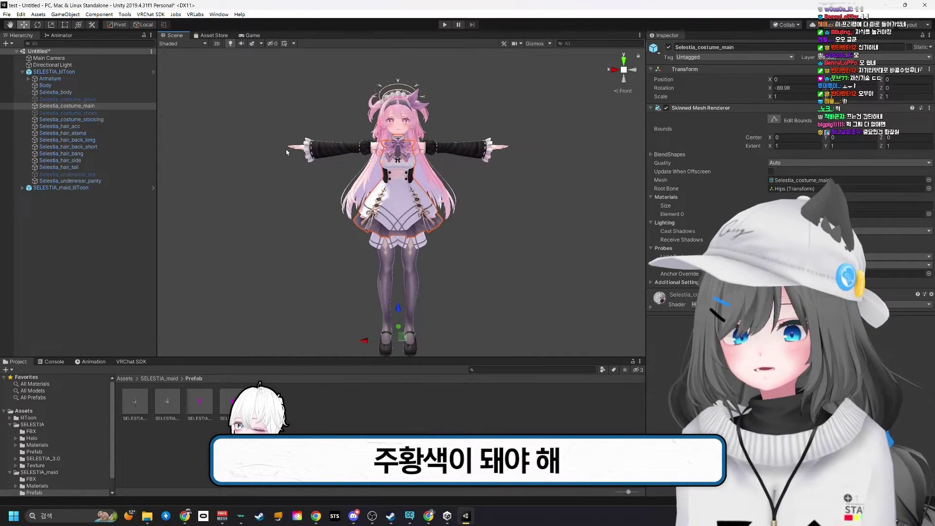
scroll(285, 150, up, 2)
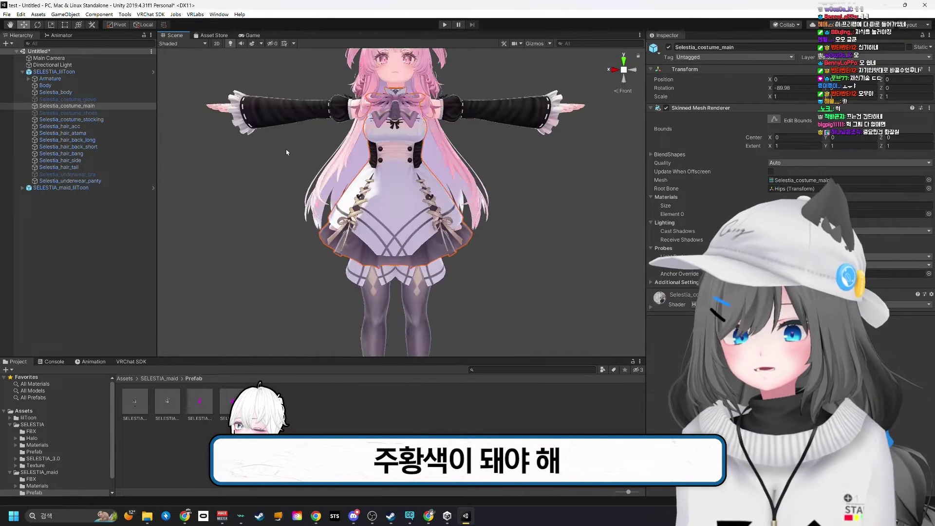
click(669, 48)
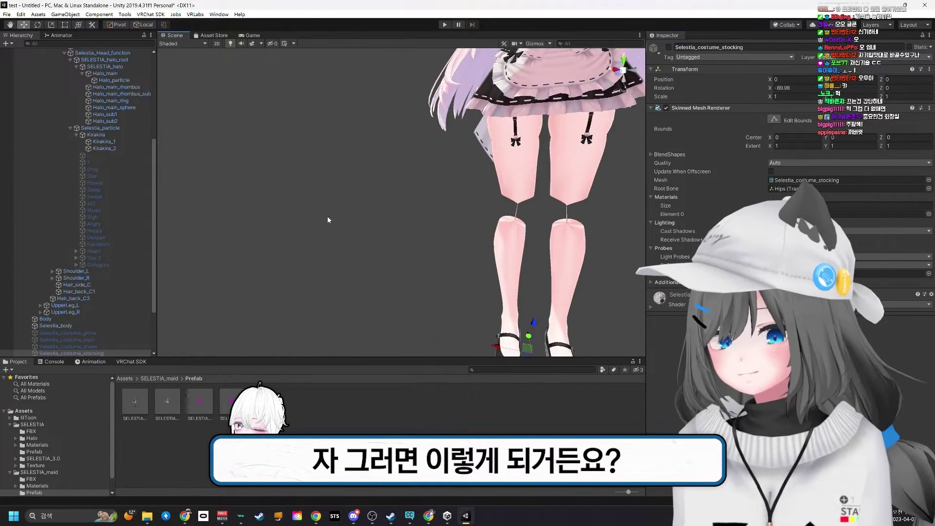
- Select the Selestia_body mesh in the scene and examine its BlendShapes against the maid outfit
middle_drag(328, 216, 313, 195)
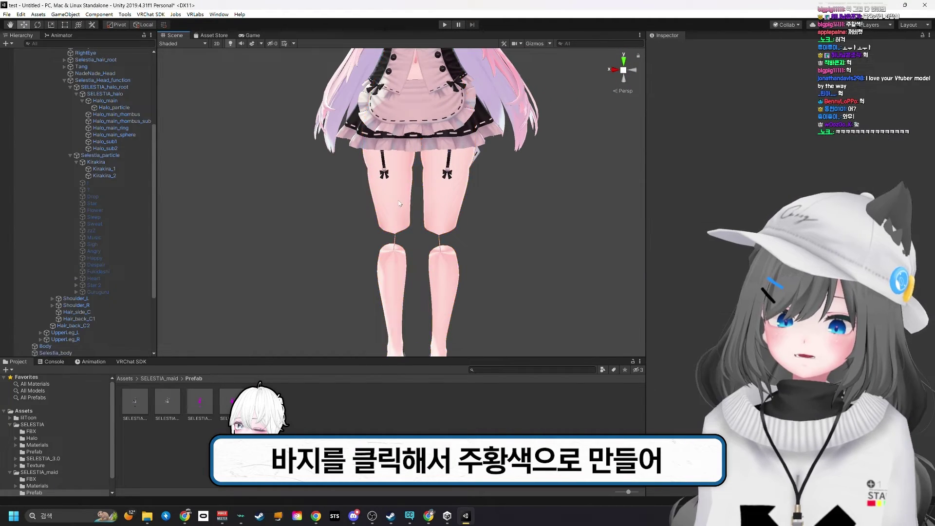
click(400, 204)
click(399, 203)
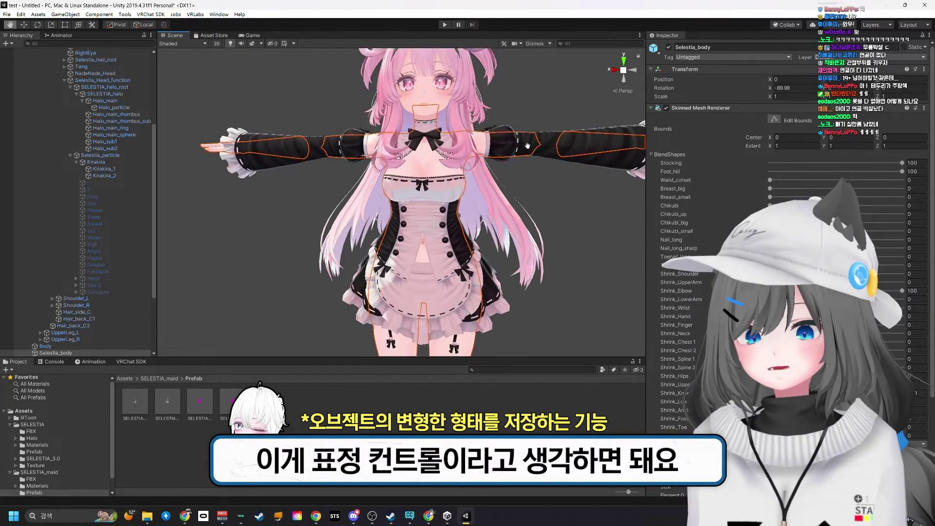
middle_drag(551, 209, 570, 93)
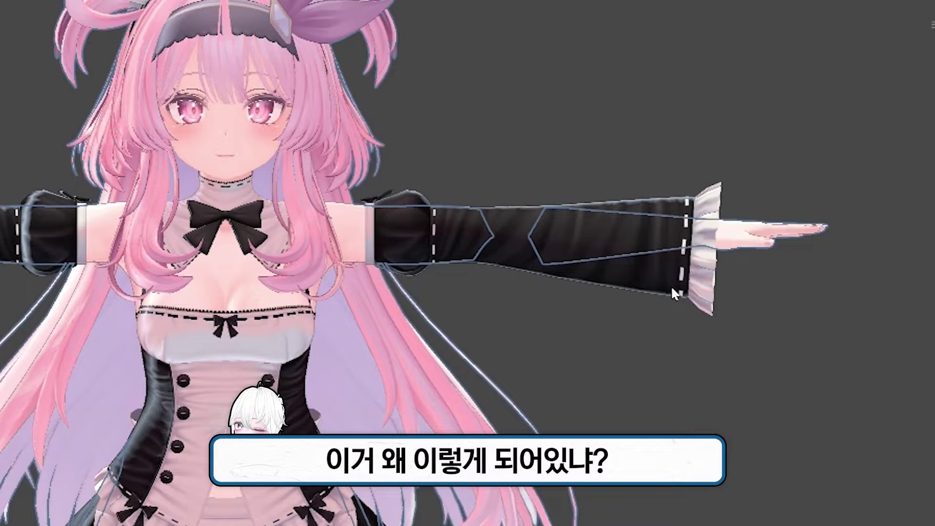
- Hide the maid outfit's M_sleeve to inspect the elbow joint, and restore it
key(Delete)
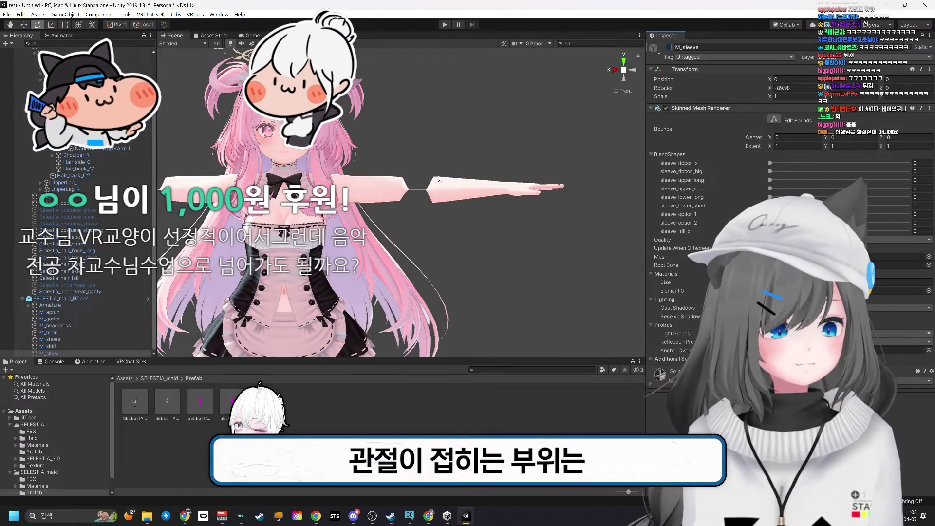
key(ctrl+z)
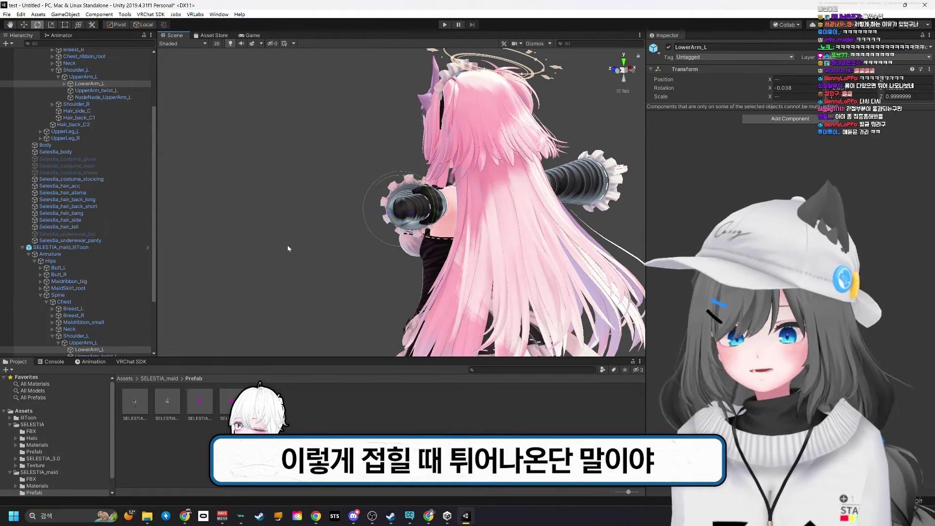
click(456, 183)
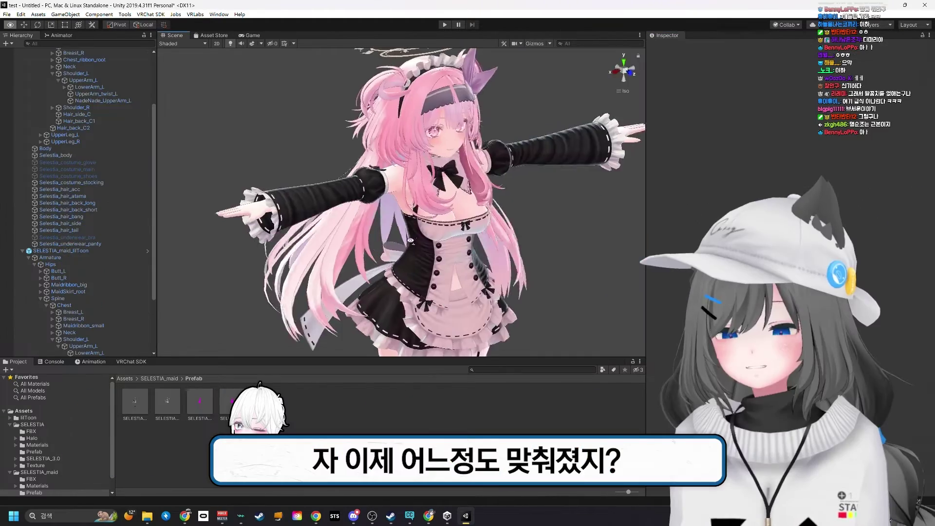
scroll(399, 190, up, 2)
scroll(399, 190, down, 2)
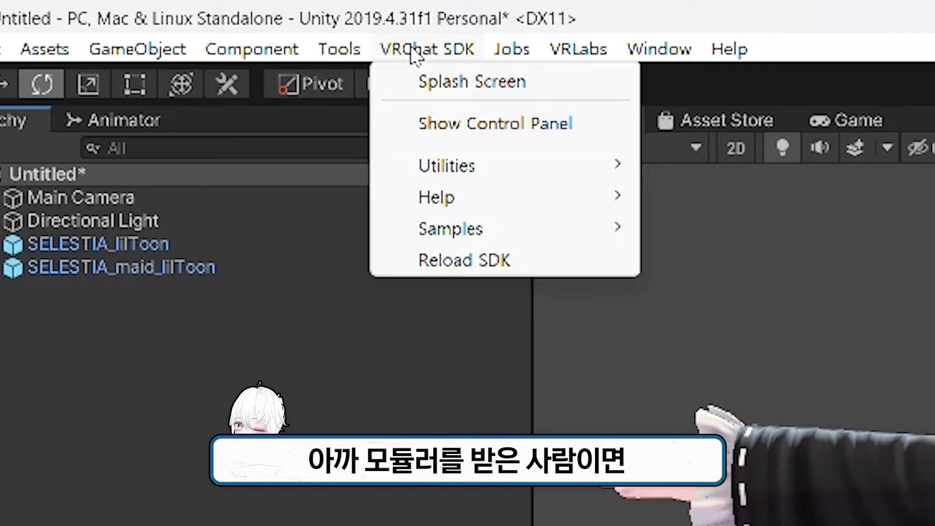
- Rotate the avatar's left arm to test whether the maid sleeve follows the bone
mouse_move(124, 16)
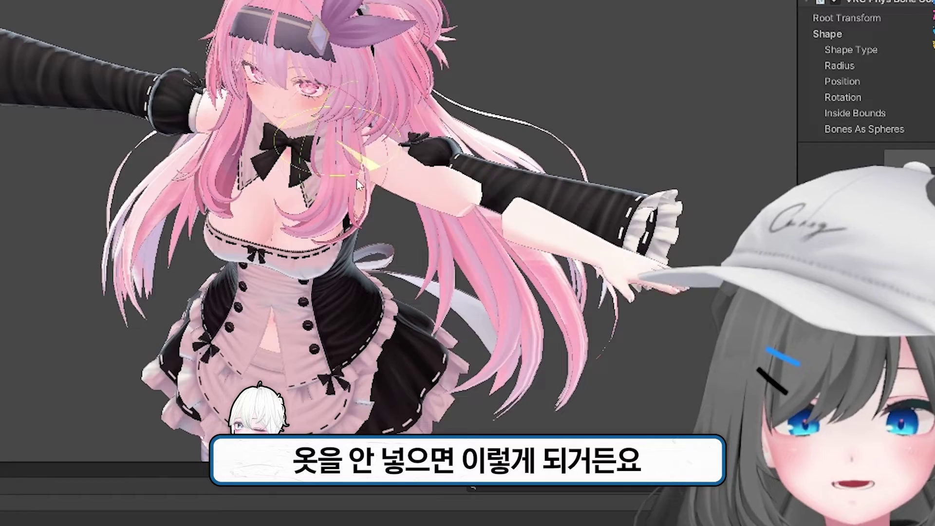
drag(366, 167, 331, 156)
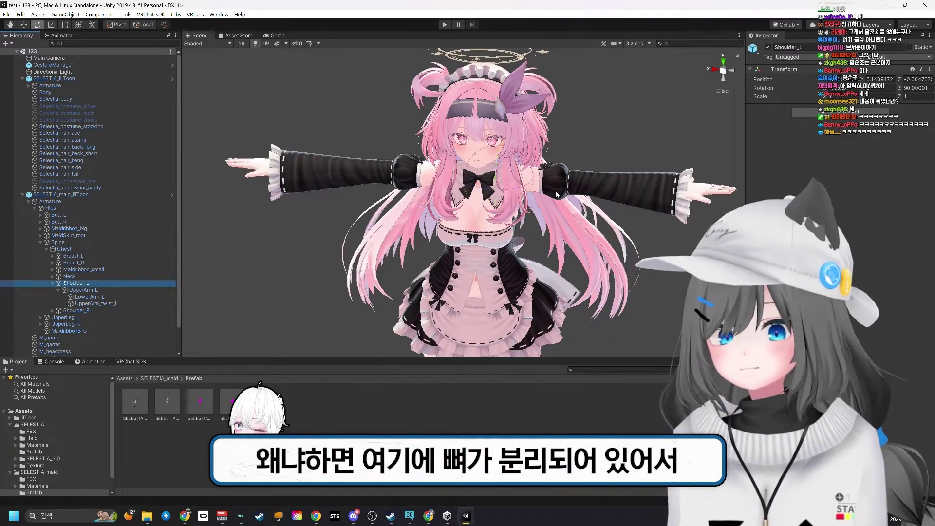
drag(557, 194, 492, 234)
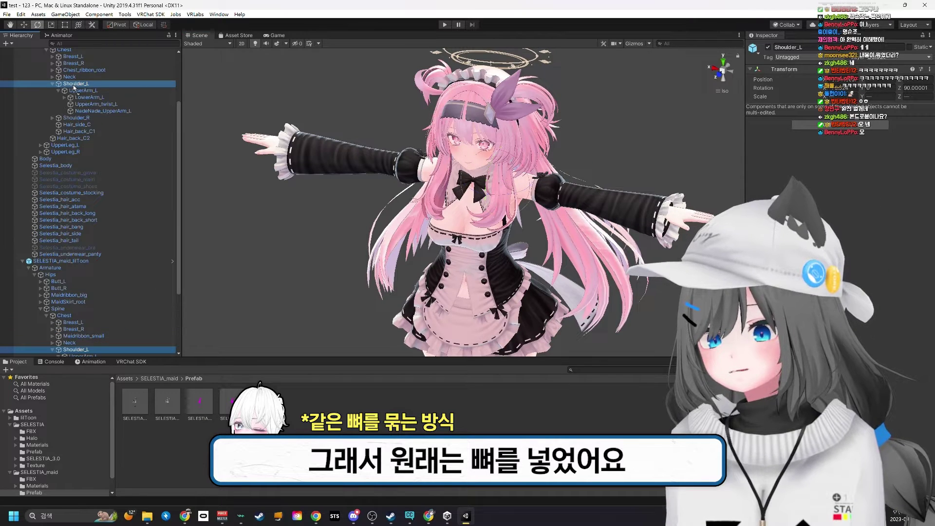
- Try to move the maid outfit's Shoulder_L bone into the avatar's Shoulder_L bone
drag(73, 87, 74, 87)
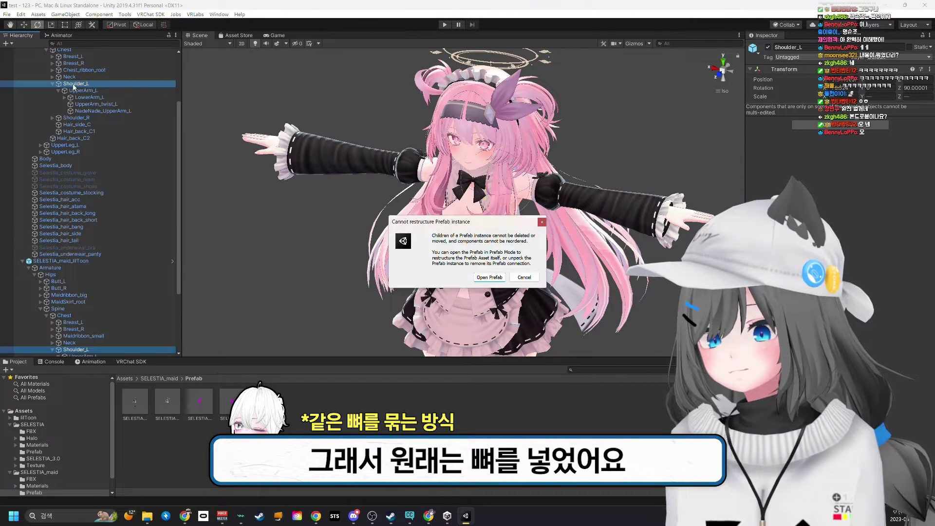
click(524, 277)
right_click(55, 264)
click(57, 269)
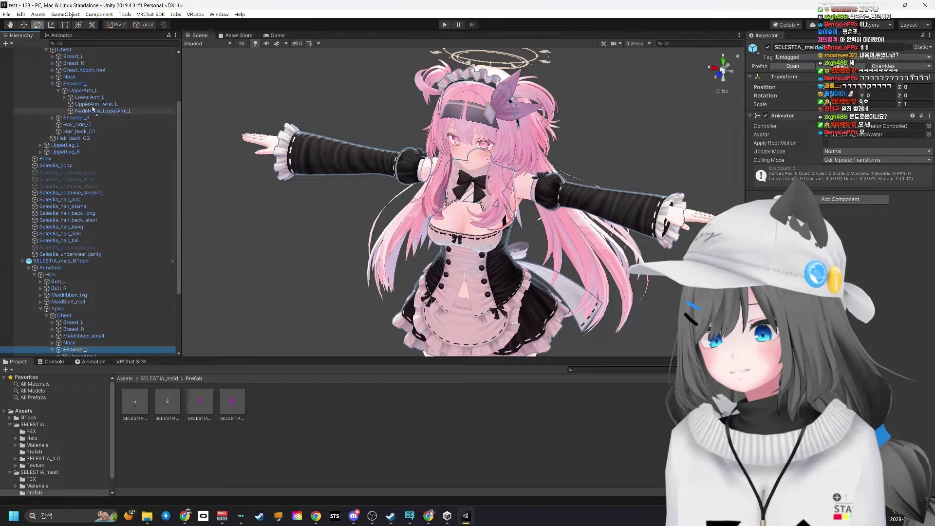
drag(87, 87, 86, 86)
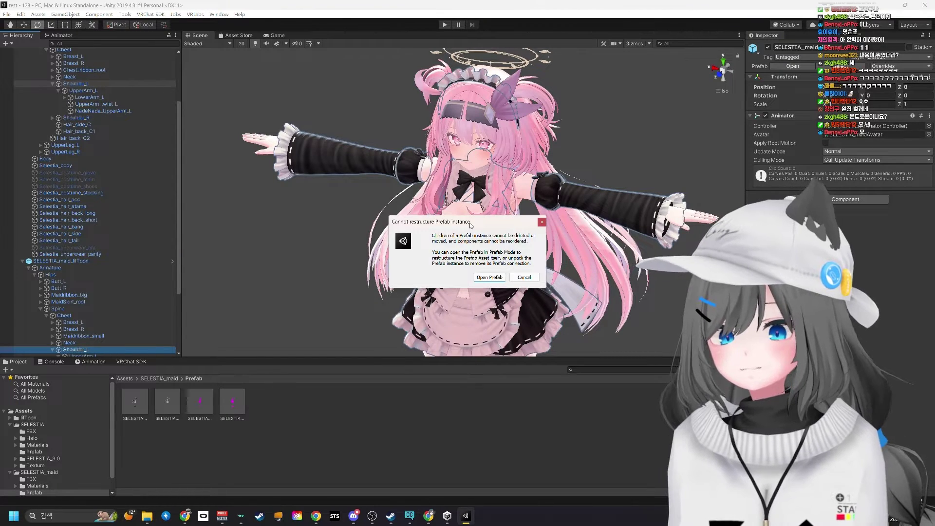
drag(475, 228, 287, 135)
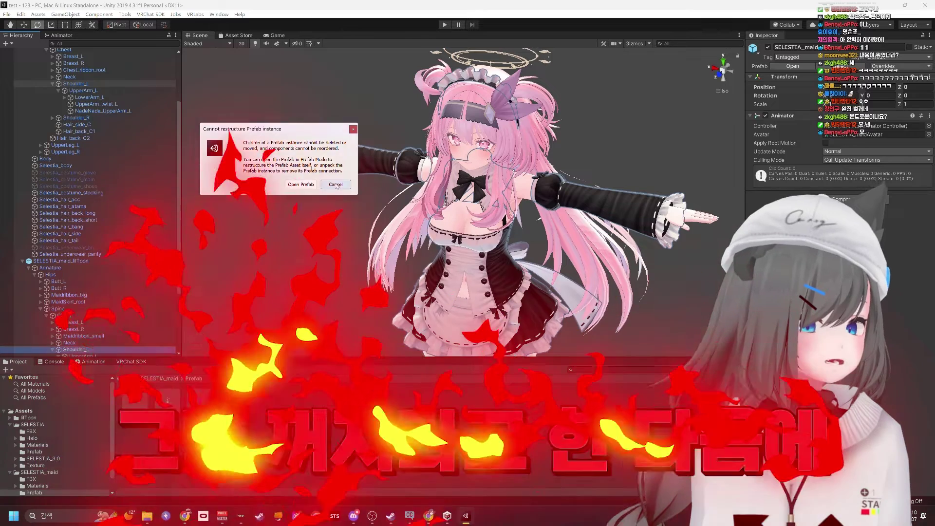
click(336, 184)
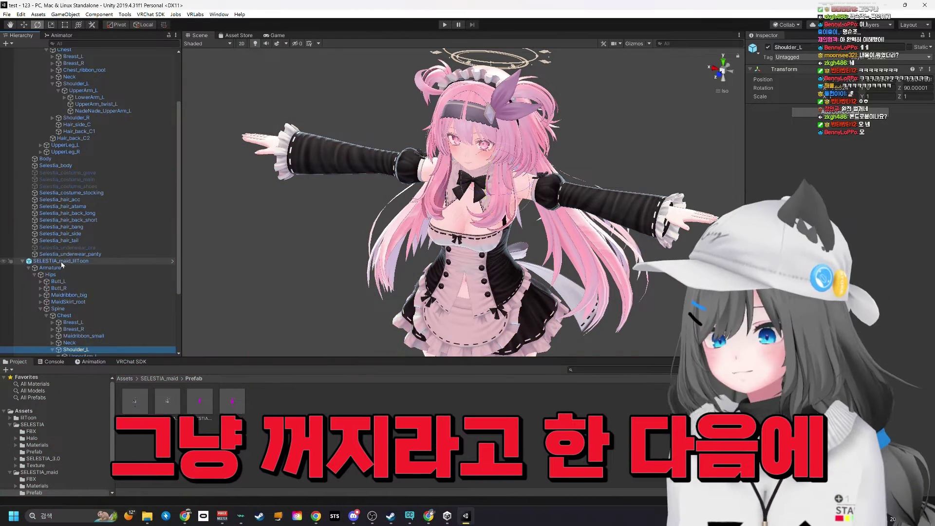
- Unpack the SELESTIA_maid_lilToon prefab completely and select SELESTIA_lilToon
right_click(44, 261)
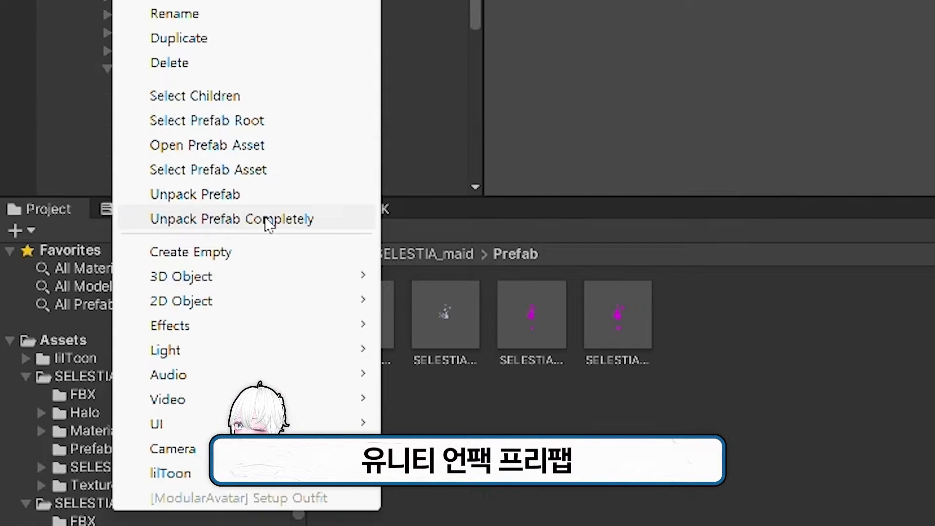
click(267, 220)
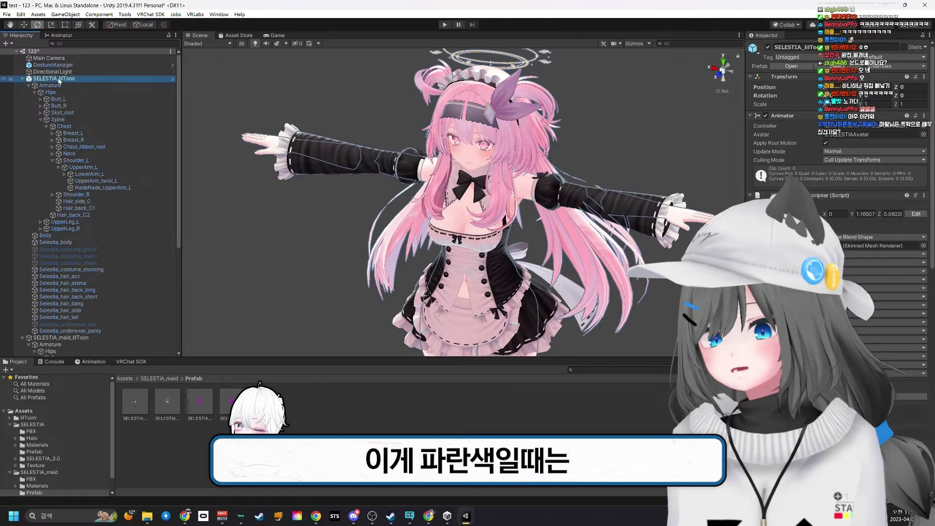
click(63, 79)
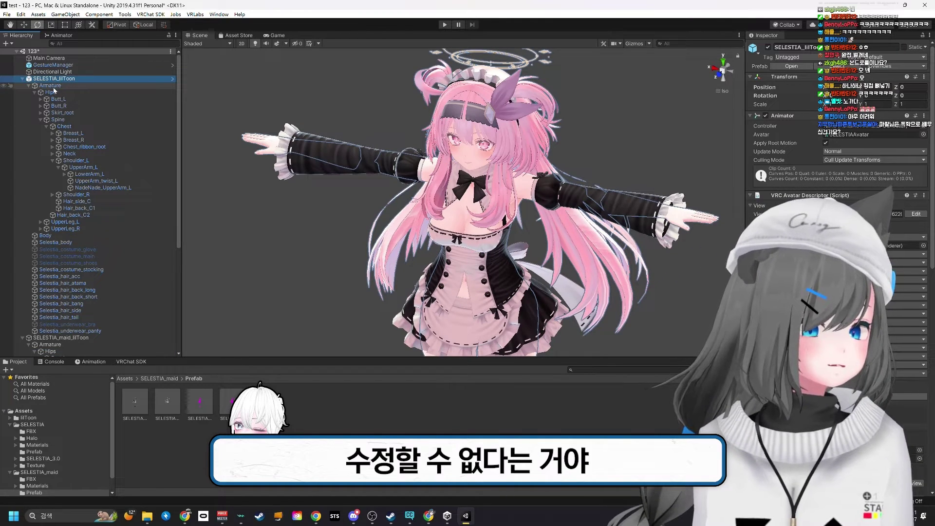
- Nest the maid outfit's Shoulder_L bone under the avatar's Shoulder_L and test whether the left sleeve follows the arm
mouse_move(75, 161)
mouse_down()
mouse_move(81, 153)
mouse_move(78, 163)
mouse_up()
alt+drag(500, 194, 396, 234)
key(ctrl+z)
key(ctrl+z)
key(ctrl+z)
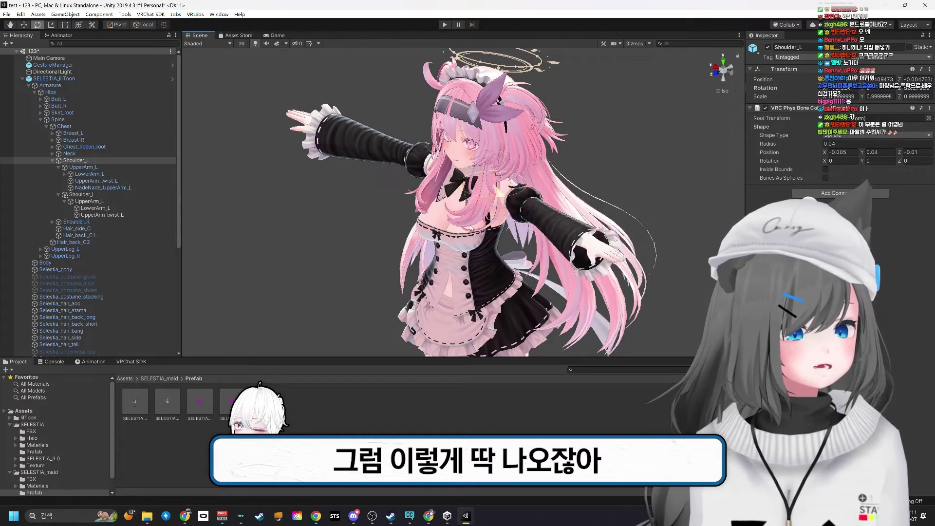
- Undo the arm test and the nesting of the maid outfit's Shoulder_L bone
click(52, 161)
key(ctrl+z)
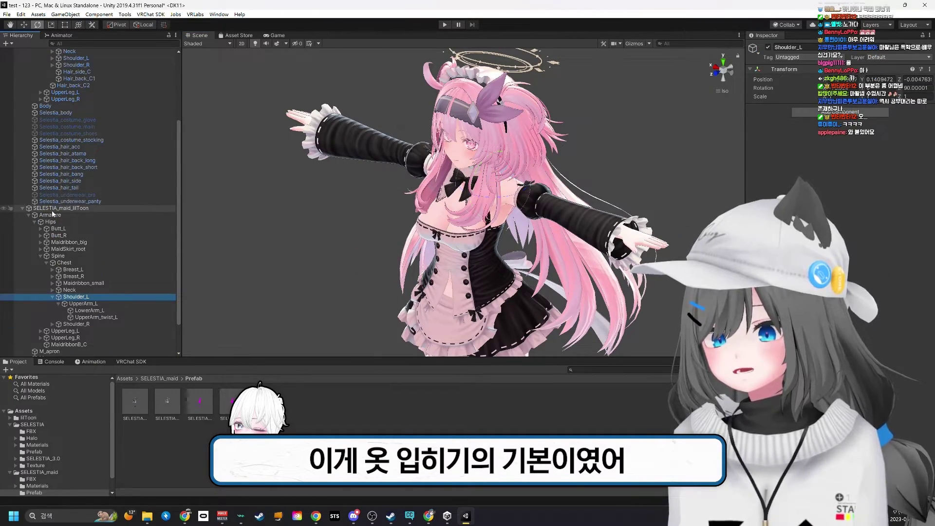
key(ctrl+z)
alt+drag(312, 146, 360, 144)
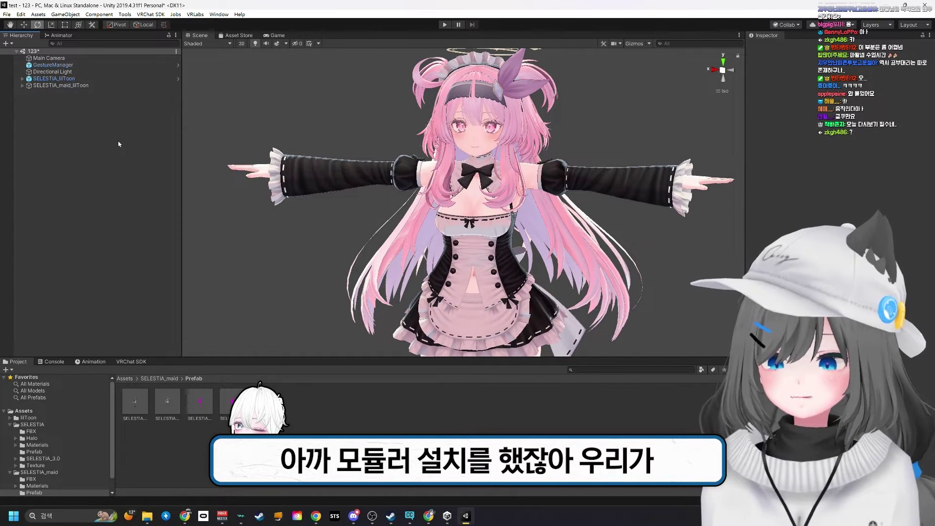
- Place SELESTIA_maid_lilToon inside SELESTIA_lilToon and run ModularAvatar's Setup Outfit on it
right_click(46, 85)
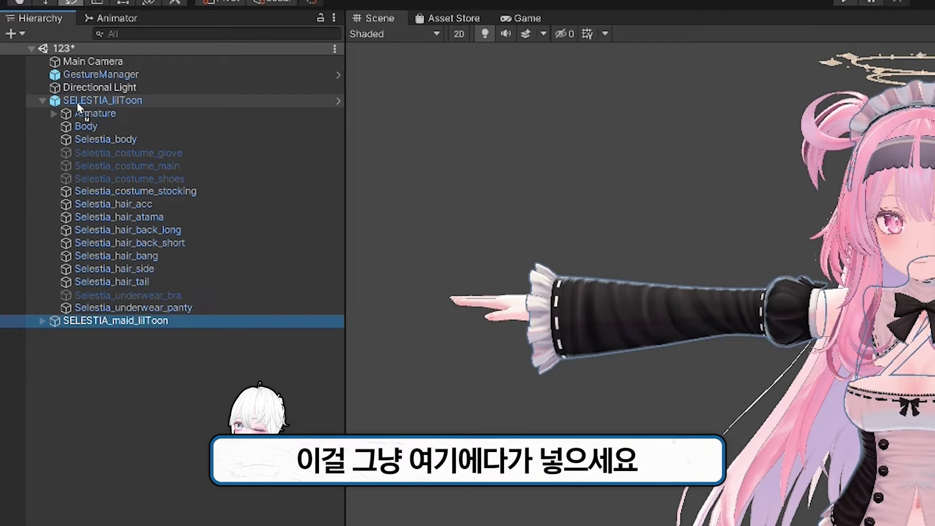
right_click(107, 323)
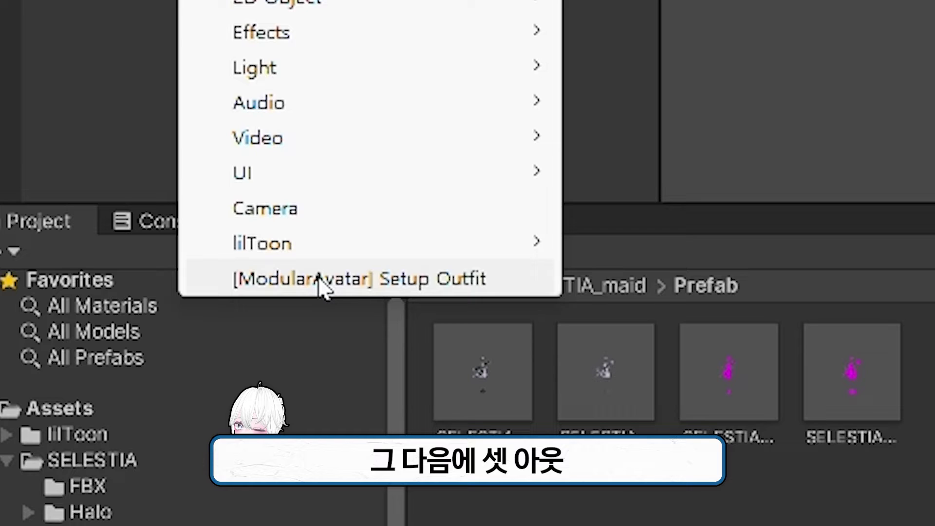
click(318, 278)
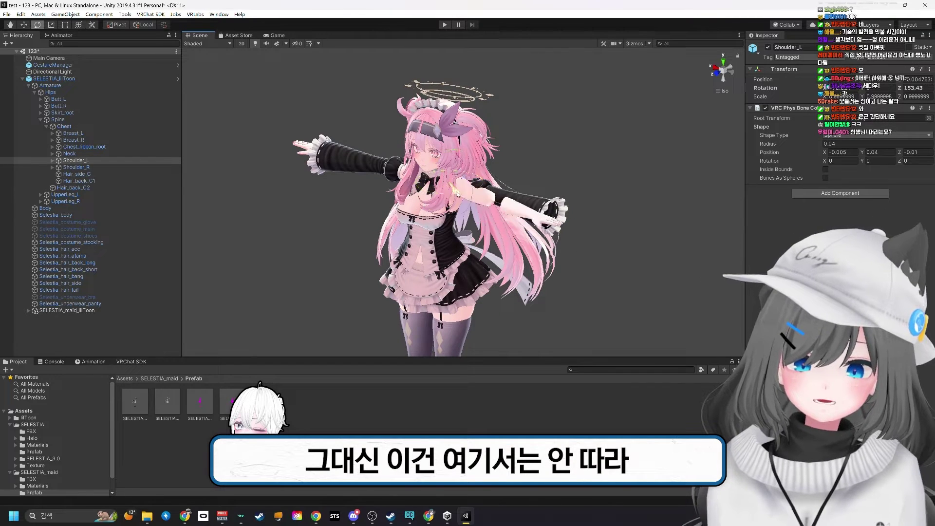
- Test the avatar with GestureManager by rotating its left shoulder to examine whether the maid outfit follows
click(54, 65)
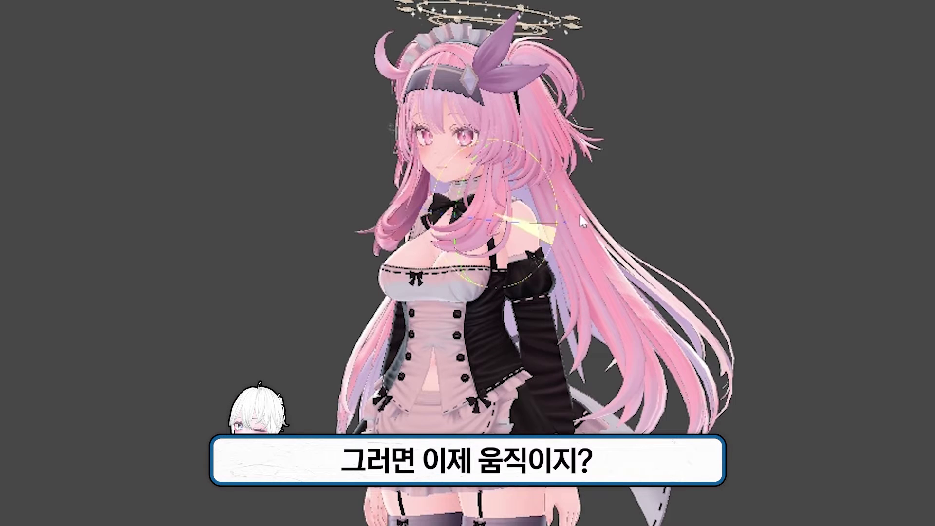
drag(581, 221, 560, 190)
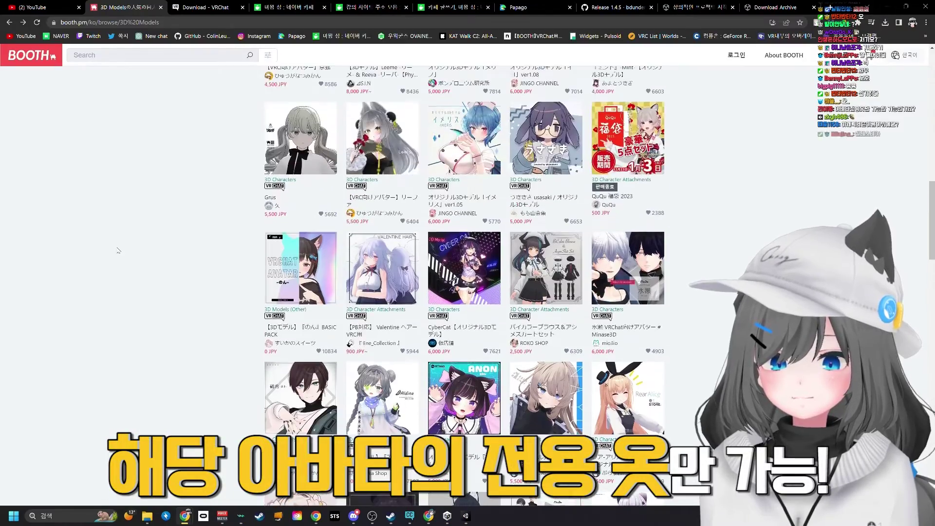
- Switch to the browser and look through the 3D Models listings on BOOTH
scroll(117, 251, up, 10)
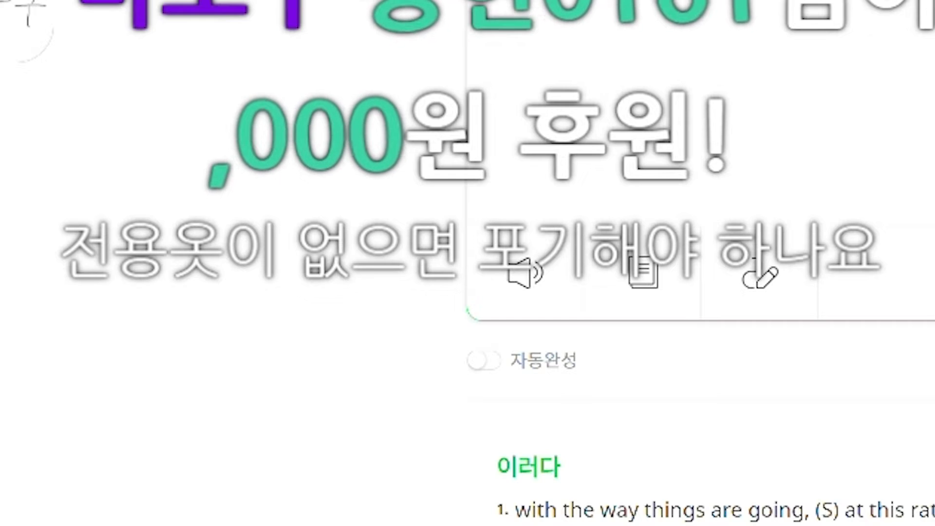
- Switch to Papago and write the Korean notes "이제 블랜더가서", "모델링을 하면서 의상을 맞추고" and "리깅을 하고" as source text
text(홍대병)
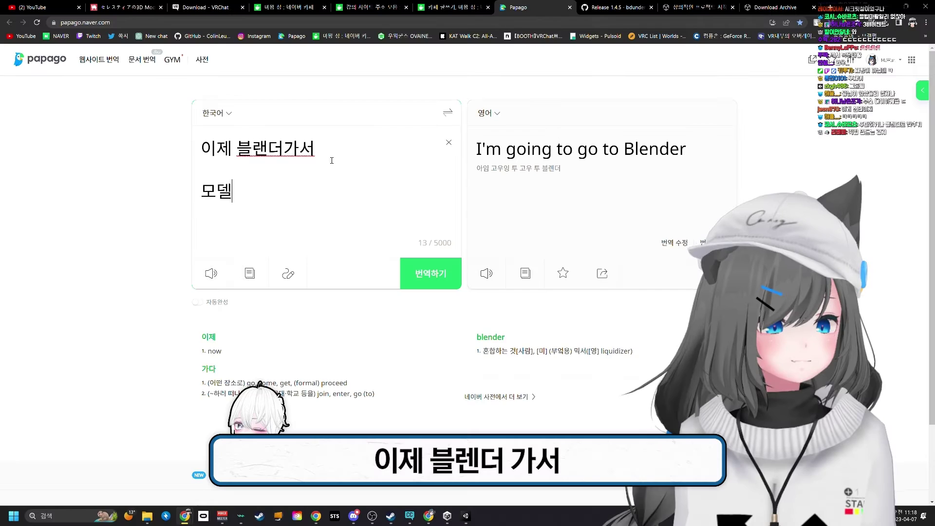
text(링으 ㅎ)
key(BackSpace)
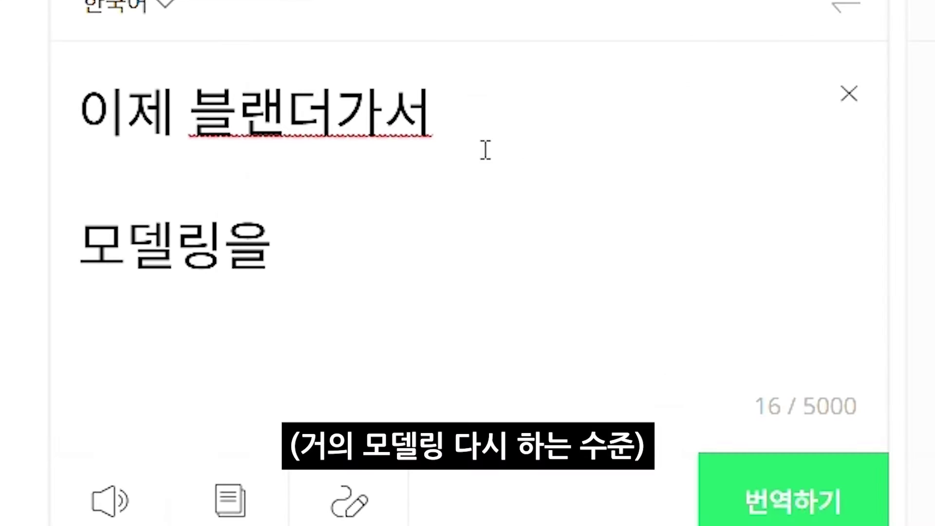
text(하면서 의상을 맞추고)
key(Return)
key(Return)
text(리깅으ㄹ 하고 ㅎ)
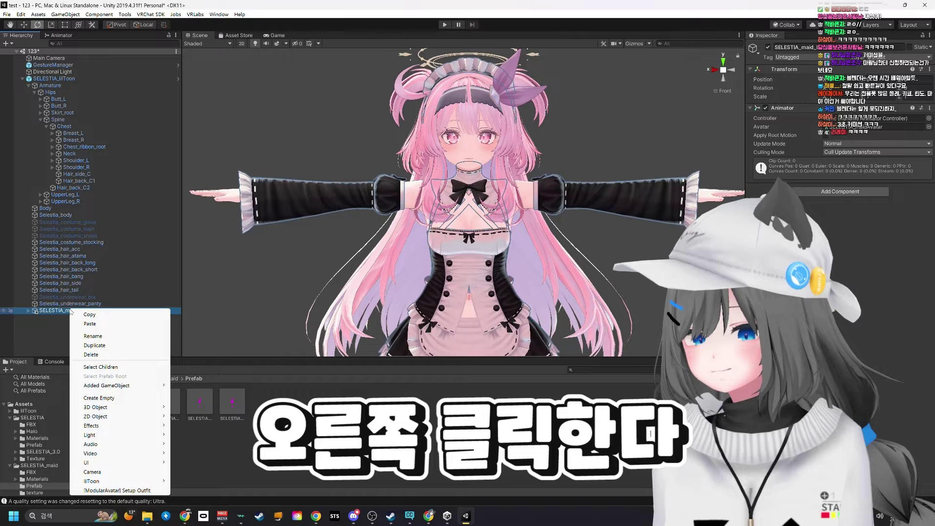
- Switch back to Unity and run ModularAvatar's Setup Outfit again on the nested maid outfit
click(113, 490)
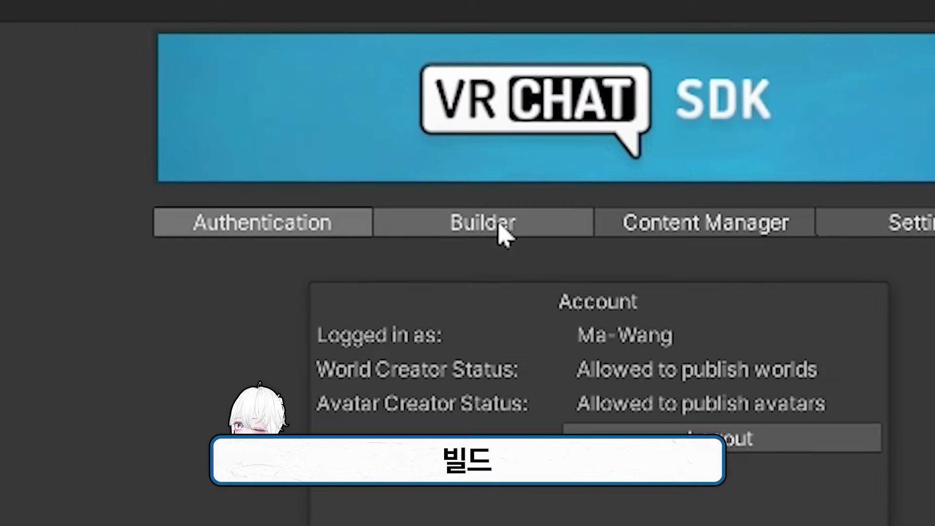
- Build and publish the avatar for Windows with the VRChat SDK, declare the content rights, and upload it with Private sharing
click(392, 92)
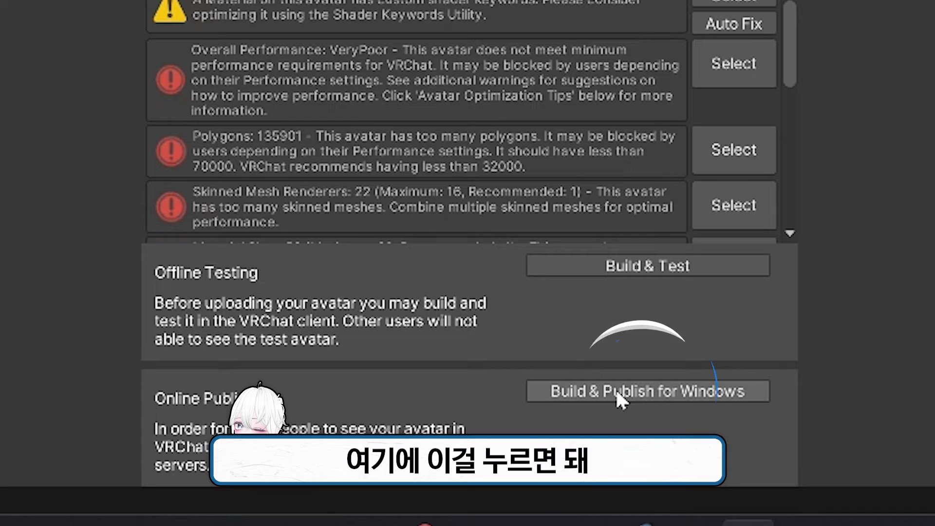
click(617, 393)
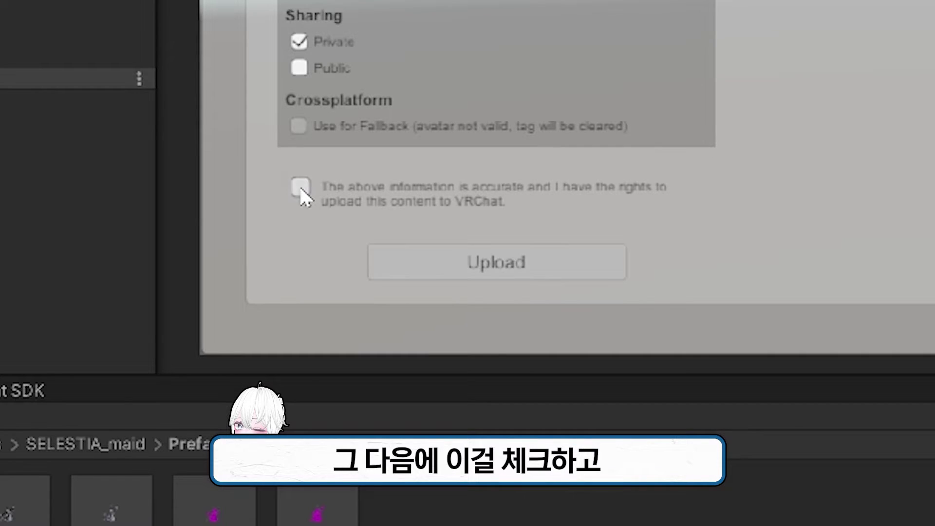
click(300, 188)
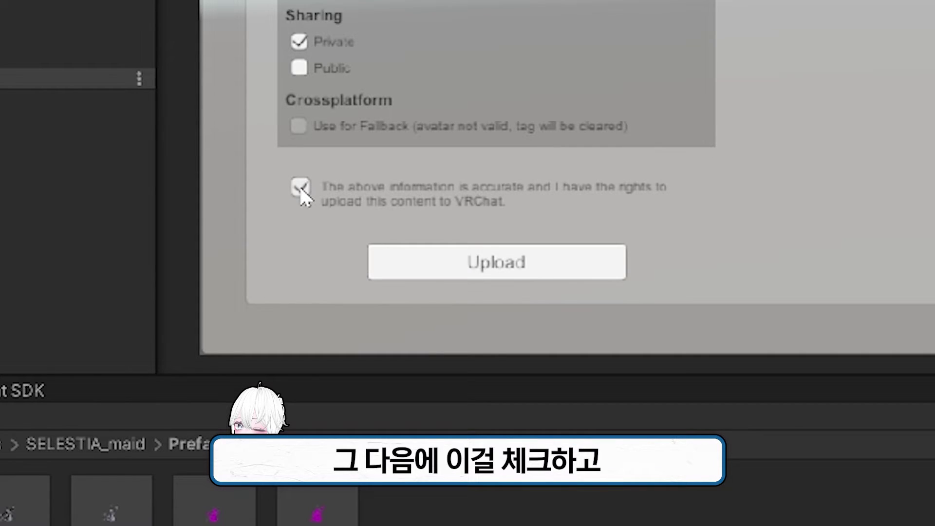
click(538, 268)
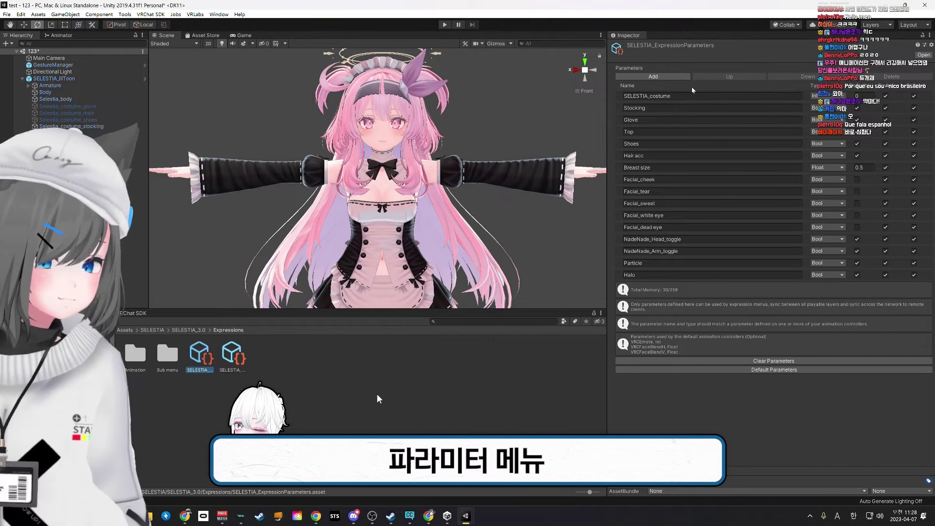
- Add a parameter named costume of type Int to SELESTIA_ExpressionParameters
click(653, 77)
text(costume)
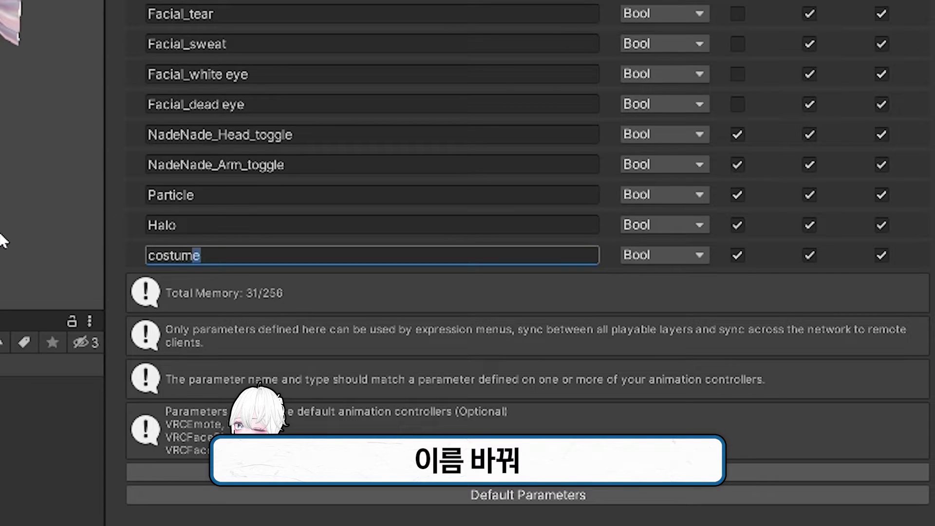
click(665, 255)
click(672, 283)
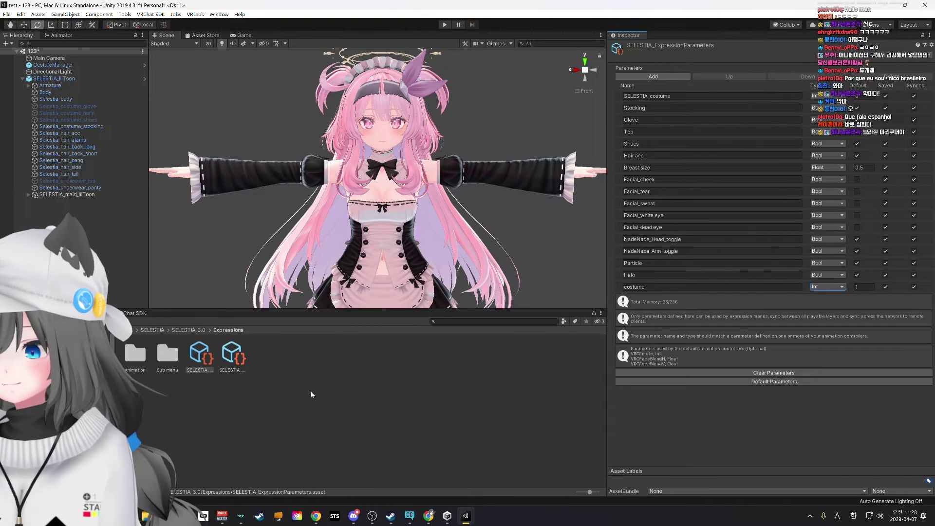
- Add a control named costume of type Sub Menu to SELESTIA_ExpressionsMenu
click(232, 356)
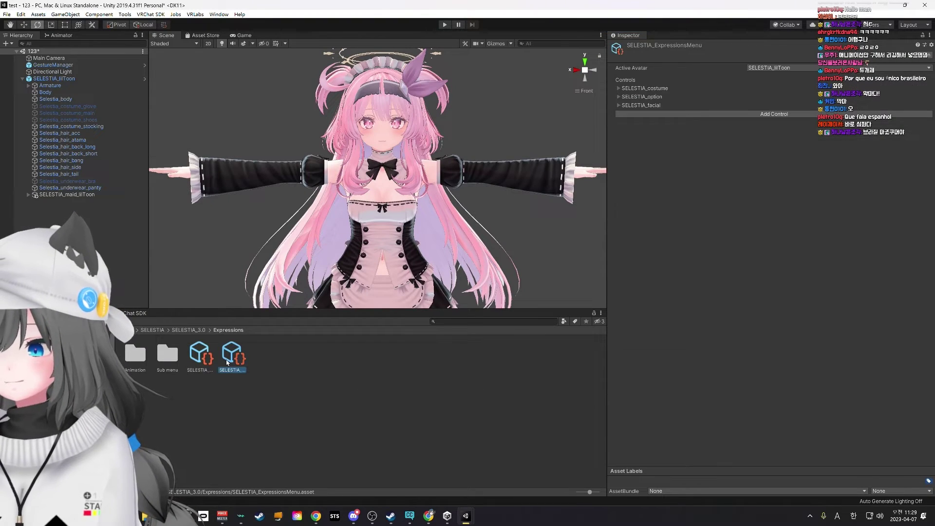
click(619, 88)
click(619, 180)
click(619, 272)
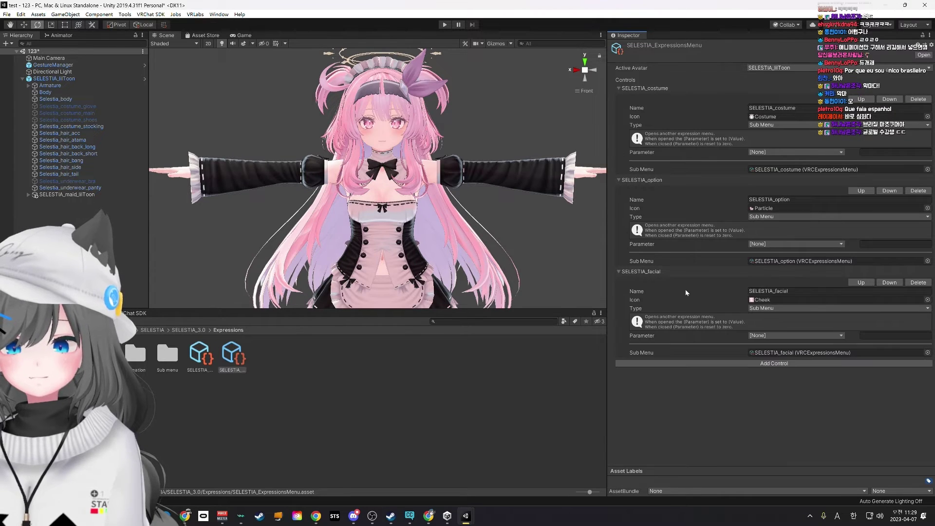
click(733, 363)
click(760, 382)
text(costume)
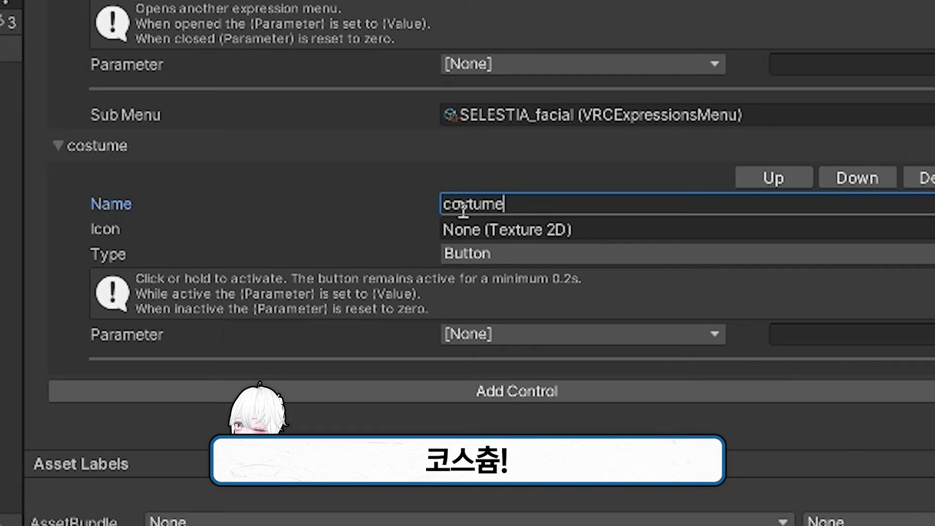
click(769, 398)
click(536, 339)
- Create a VRChat Expressions Menu asset named costume in the Expressions folder
right_click(266, 127)
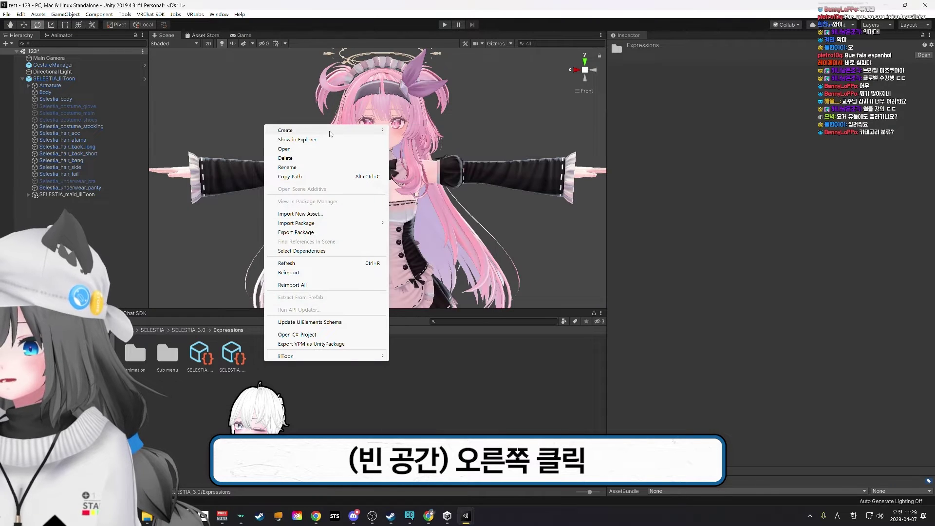
mouse_move(330, 134)
mouse_move(433, 133)
mouse_move(525, 131)
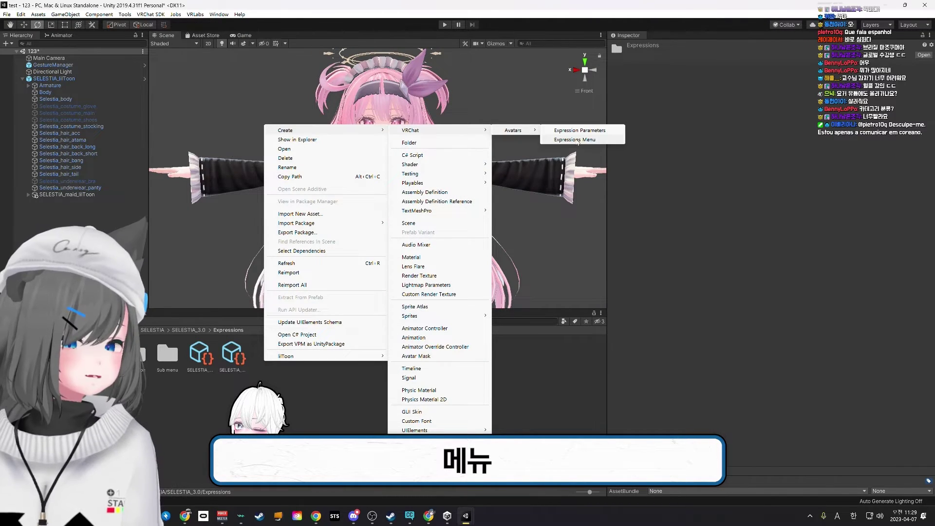
click(573, 140)
text(costume)
key(Return)
- Link the new costume menu asset as the sub menu of the costume control in SELESTIA_ExpressionsMenu
click(264, 358)
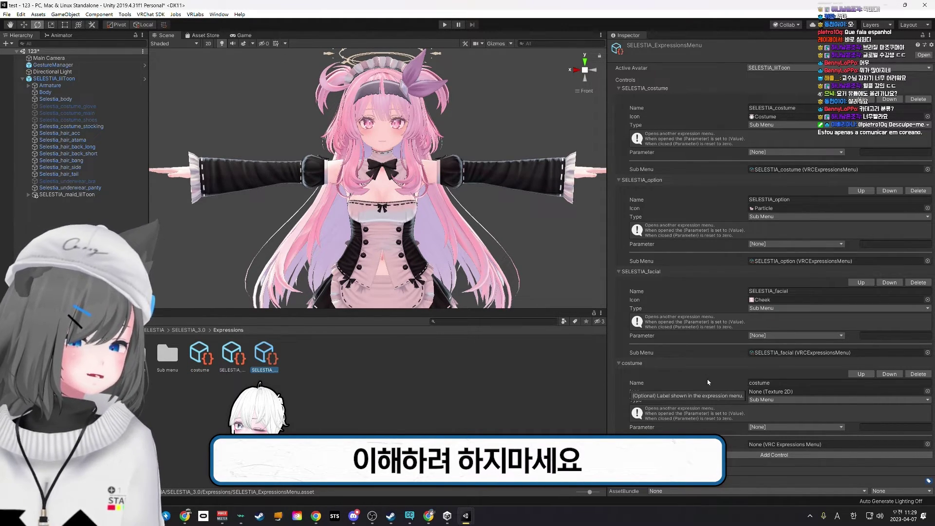
click(776, 446)
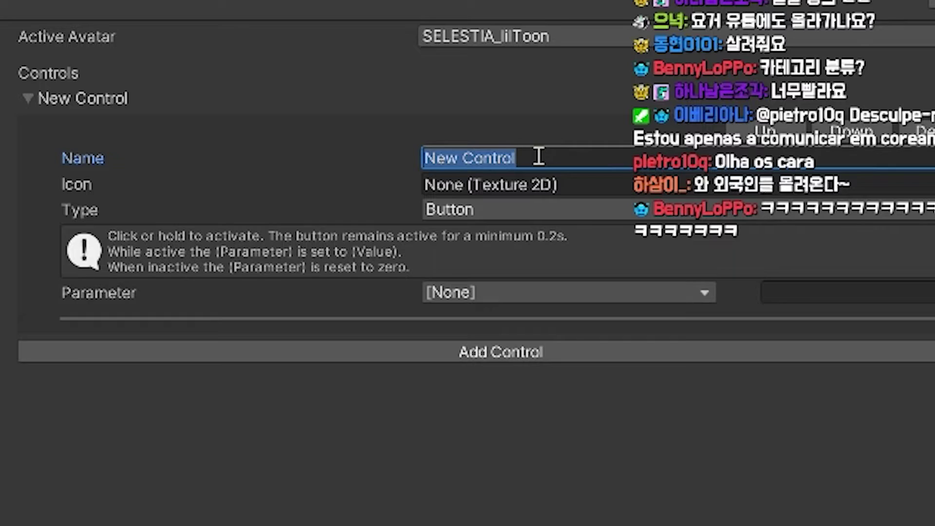
- Name the costume menu's first control 기본, make it a Toggle, and assign the costume parameter with value 1
text(r)
click(540, 208)
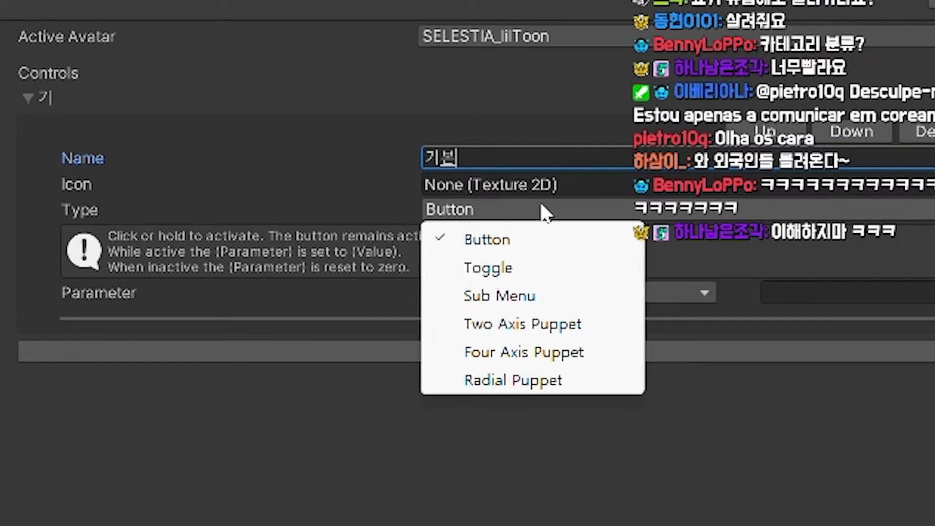
text(본)
click(488, 268)
click(499, 293)
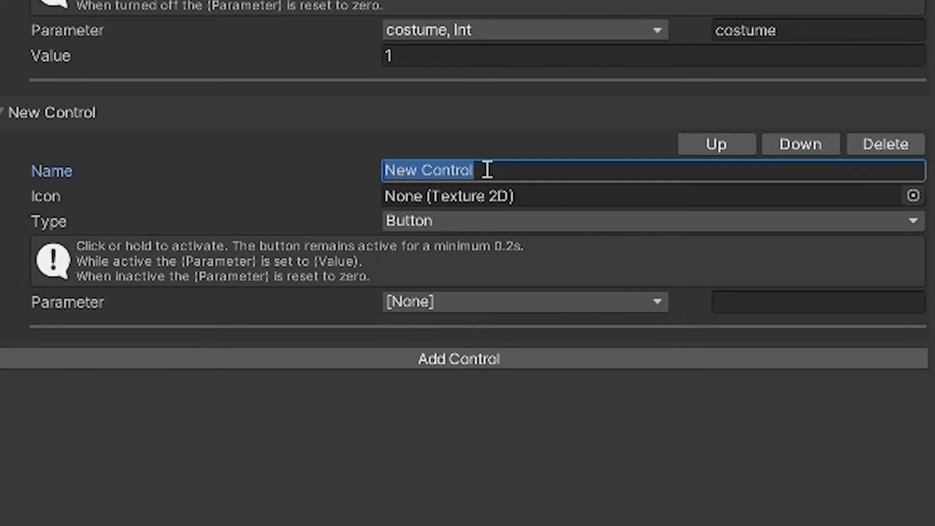
- Set up a second Toggle control named 메이드 in the costume menu, using the costume parameter with value 2
text(메이드)
click(466, 221)
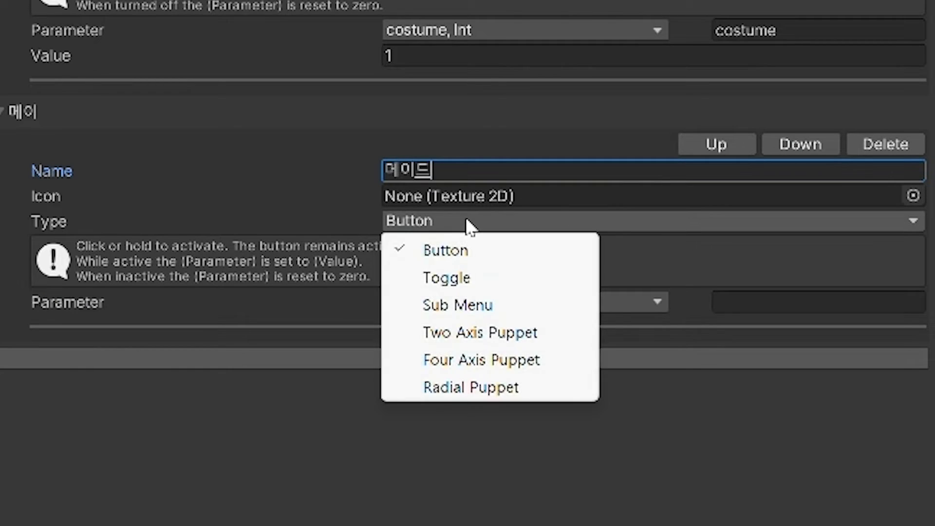
click(452, 280)
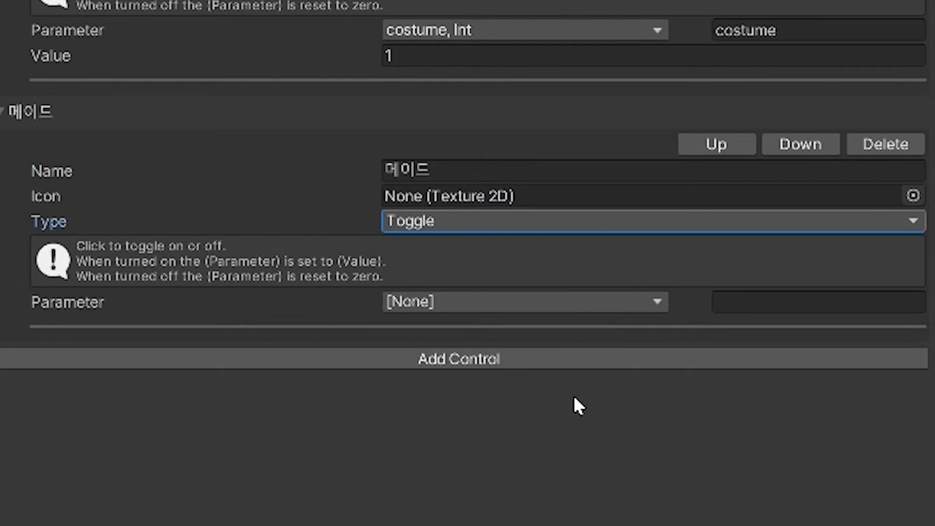
click(509, 302)
click(509, 336)
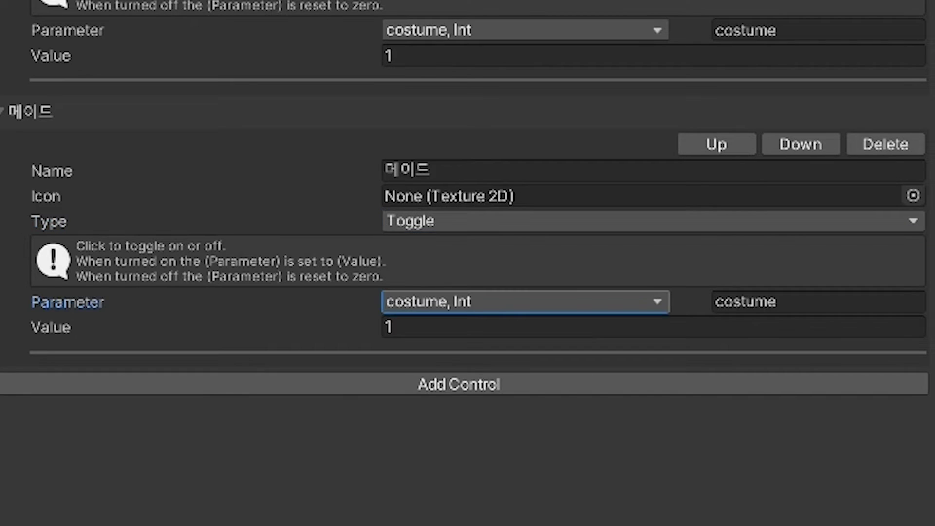
click(397, 326)
text(2)
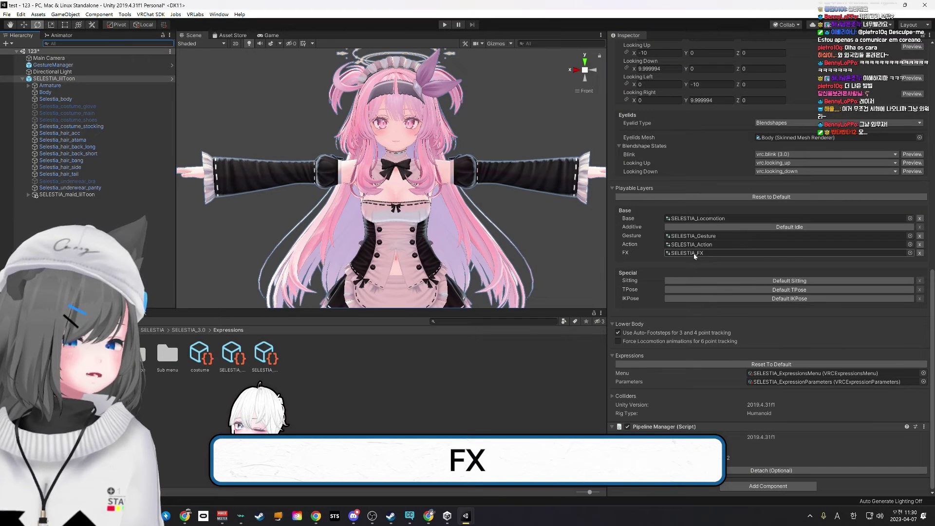
- Add an Int parameter named costume to the SELESTIA_FX animator controller
click(58, 35)
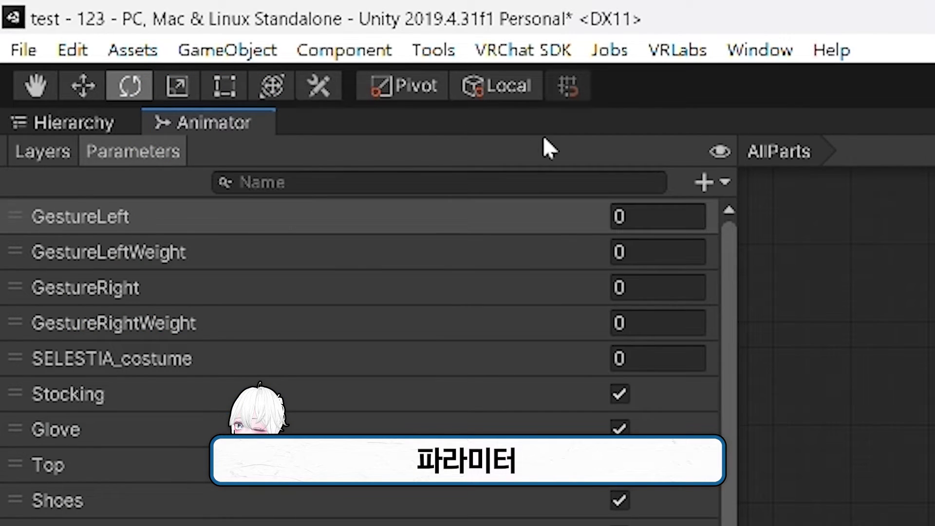
click(704, 182)
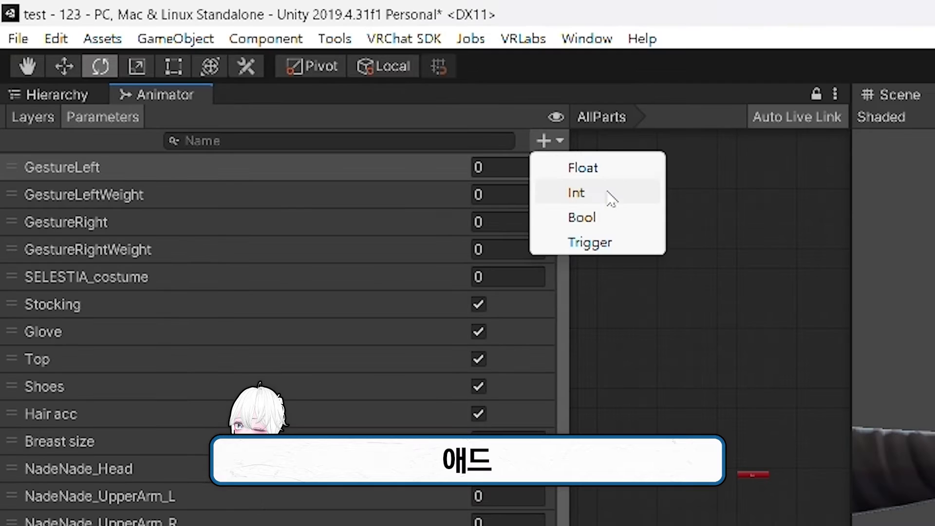
click(608, 193)
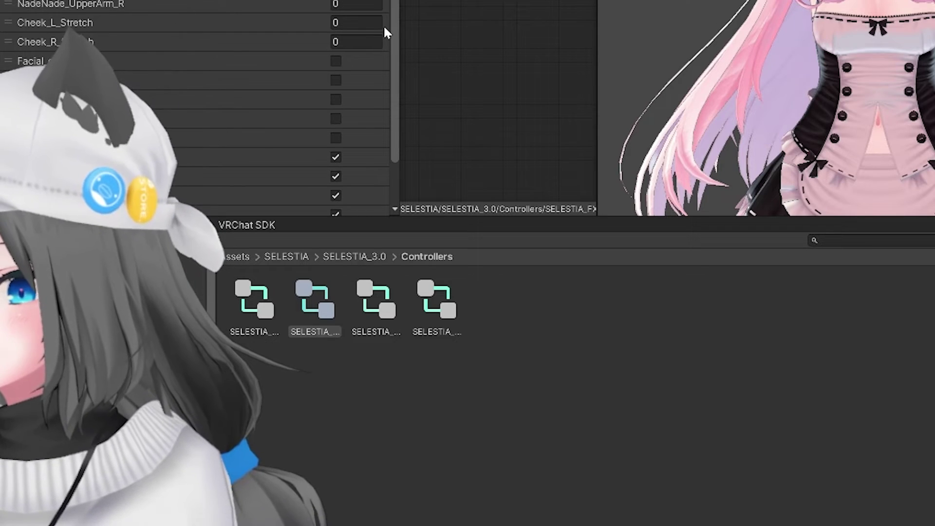
scroll(394, 129, down, 3)
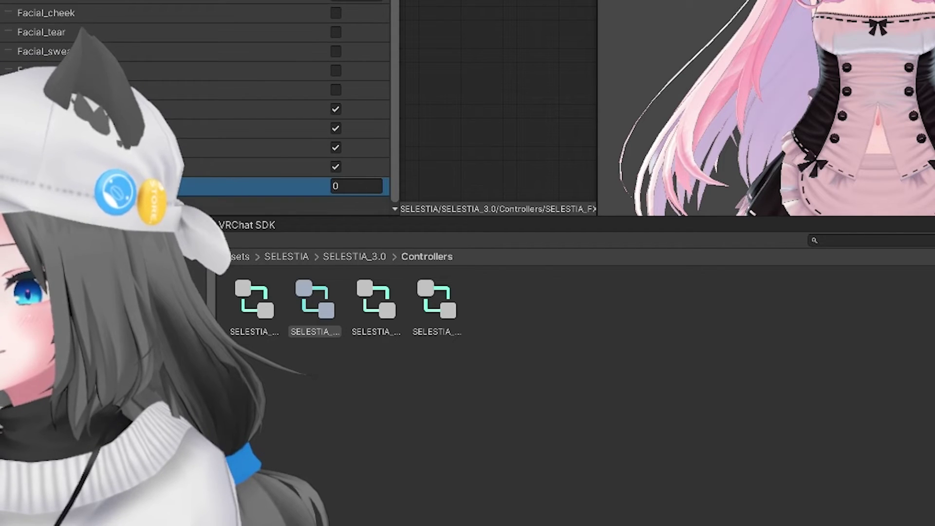
text(costume)
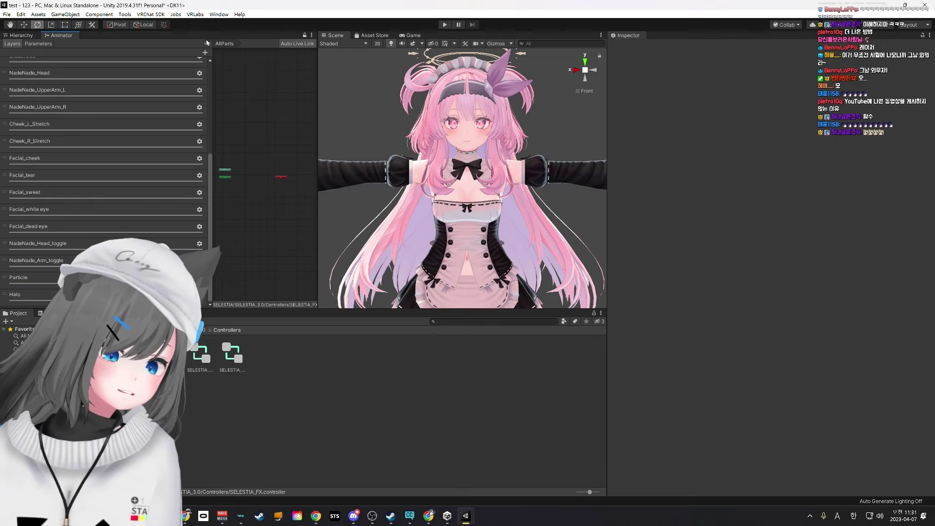
- Add a layer named costume to SELESTIA_FX, place it above SELESTIA_costume, and set its weight to 1
click(205, 52)
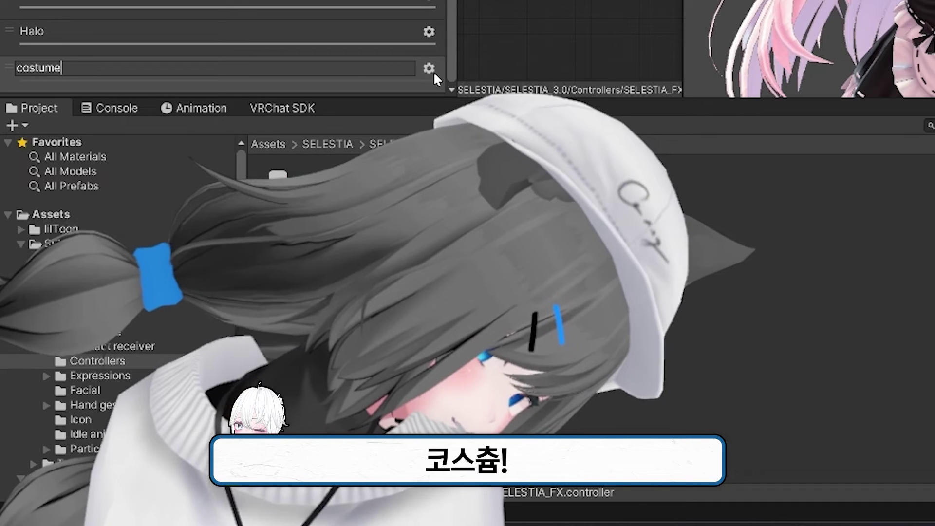
scroll(199, 295, up, 5)
click(199, 113)
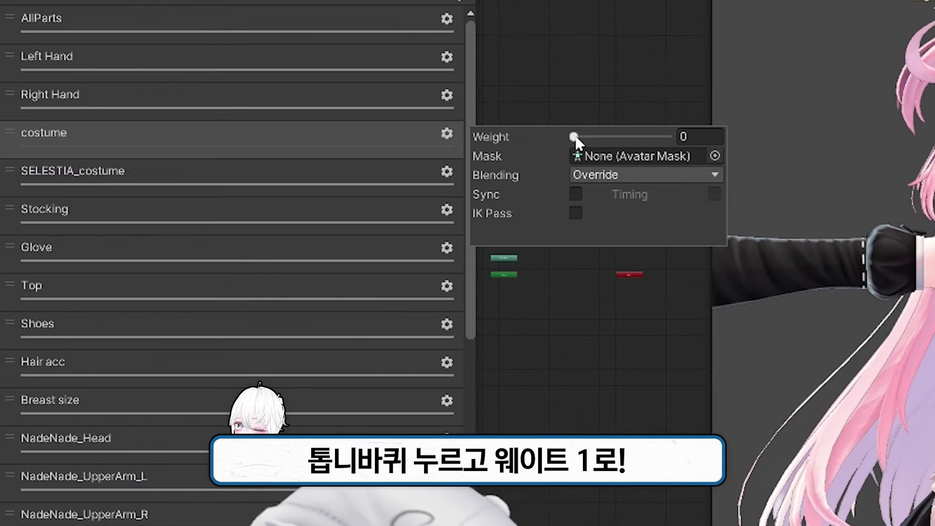
drag(575, 137, 666, 137)
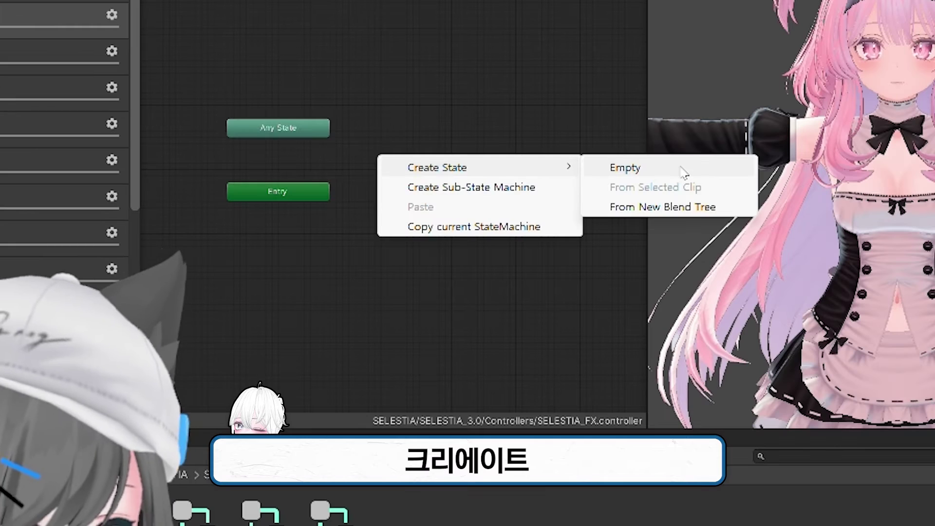
- Create an empty state in the costume layer and make a transition to it from Any State
click(684, 172)
right_click(441, 172)
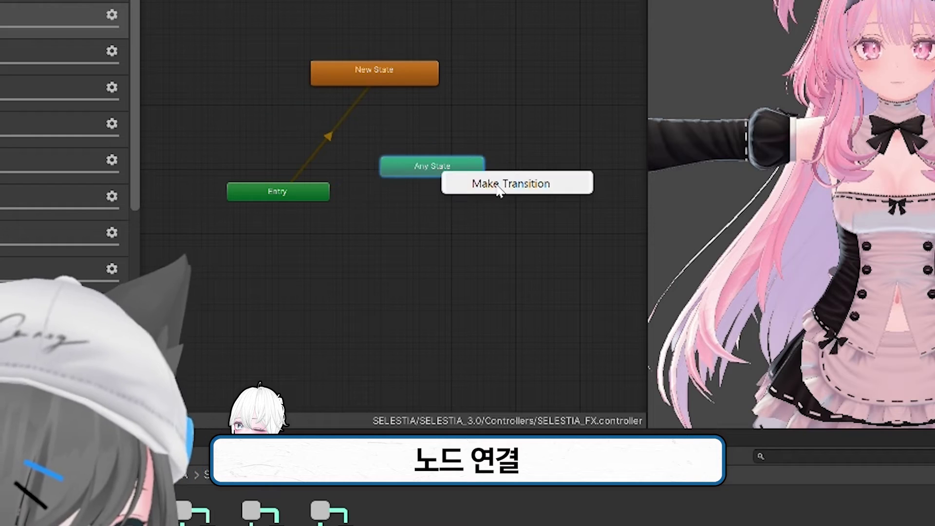
click(482, 181)
click(364, 69)
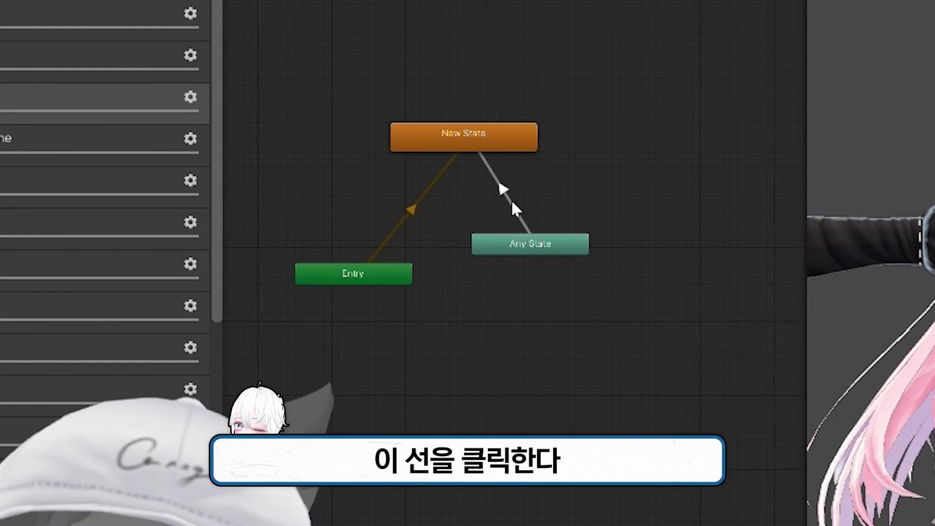
- Add the condition costume Equals 0 to the transition from Any State to New State
click(511, 200)
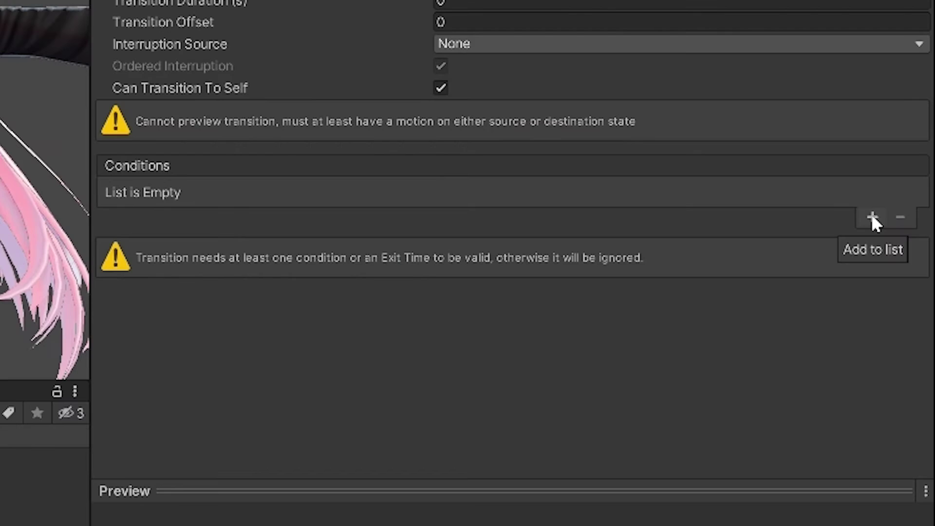
click(872, 217)
click(317, 193)
click(619, 192)
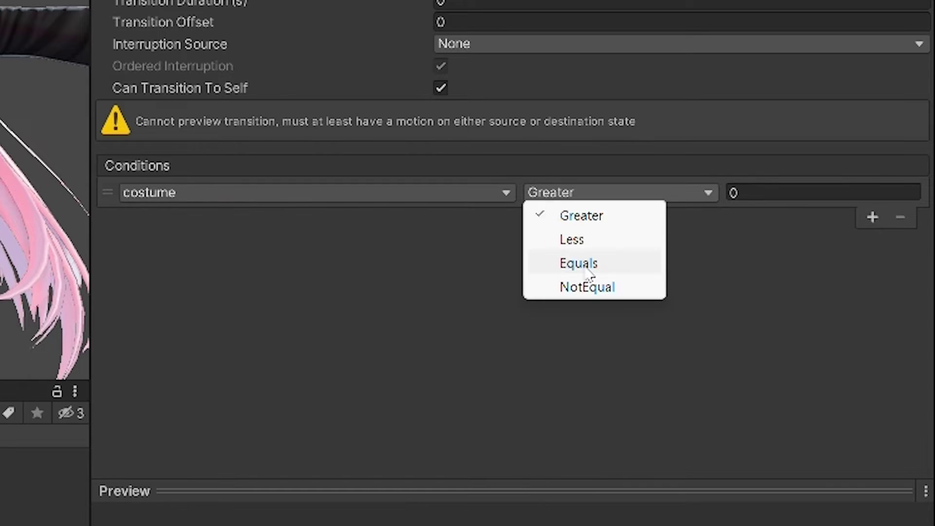
click(584, 264)
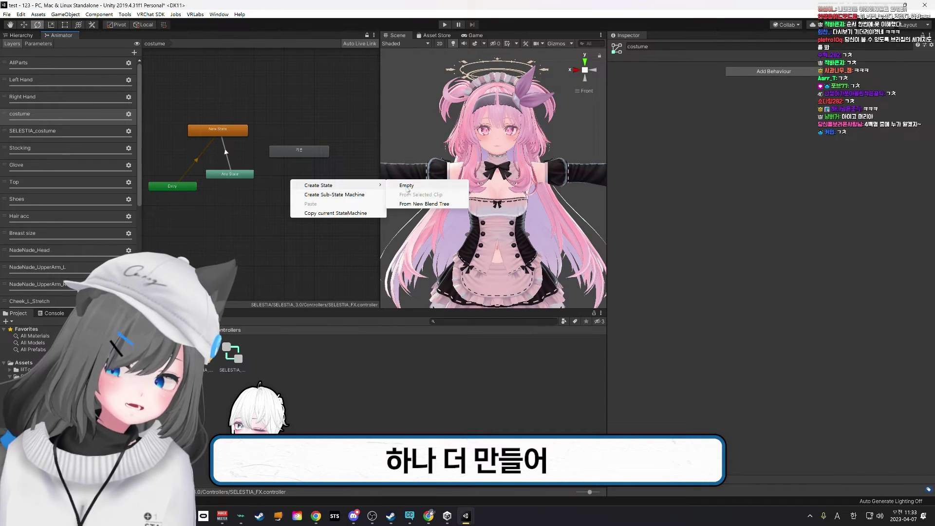
- Add a 메이드 state, connect Any State to 기본 and 메이드, and set their costume Equals conditions to 1 and 2
click(408, 185)
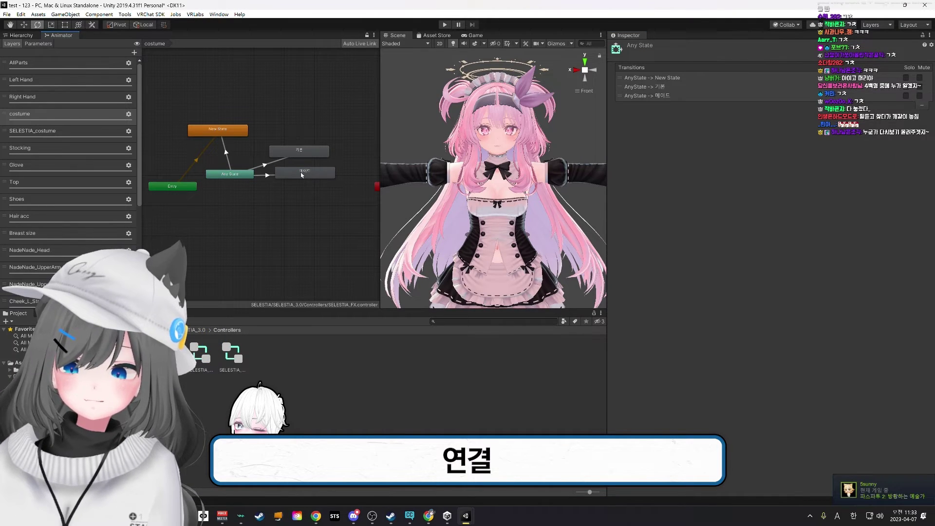
click(260, 166)
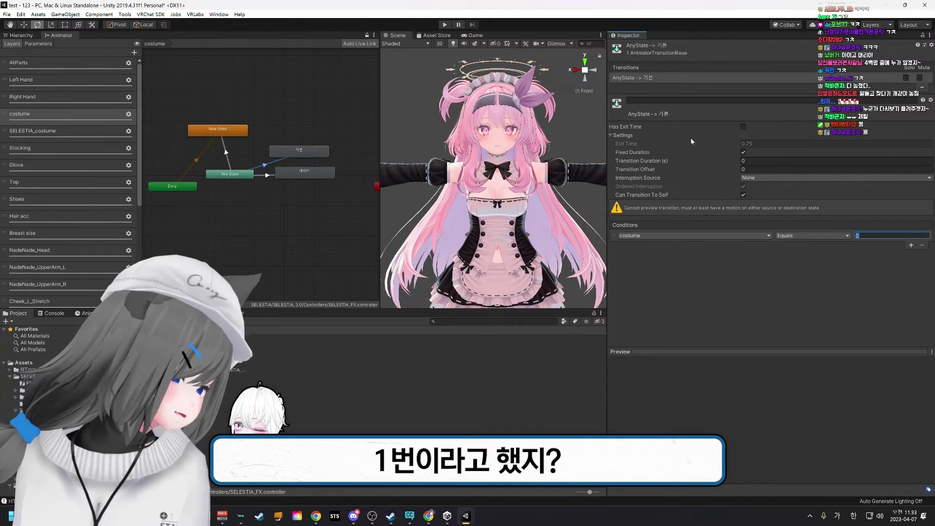
text(2)
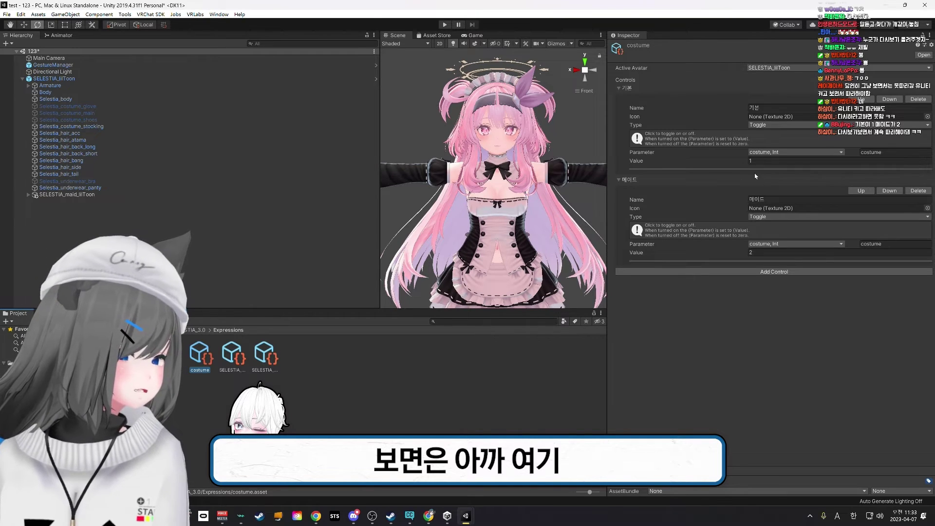
- Inspect the Chest and Shoulder_L bones in the armature of SELESTIA_lilToon
click(736, 110)
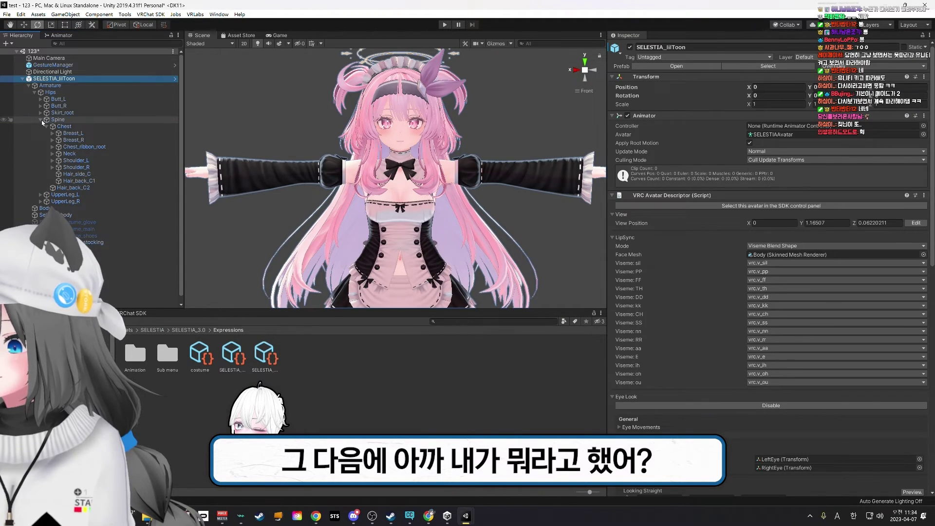
click(73, 140)
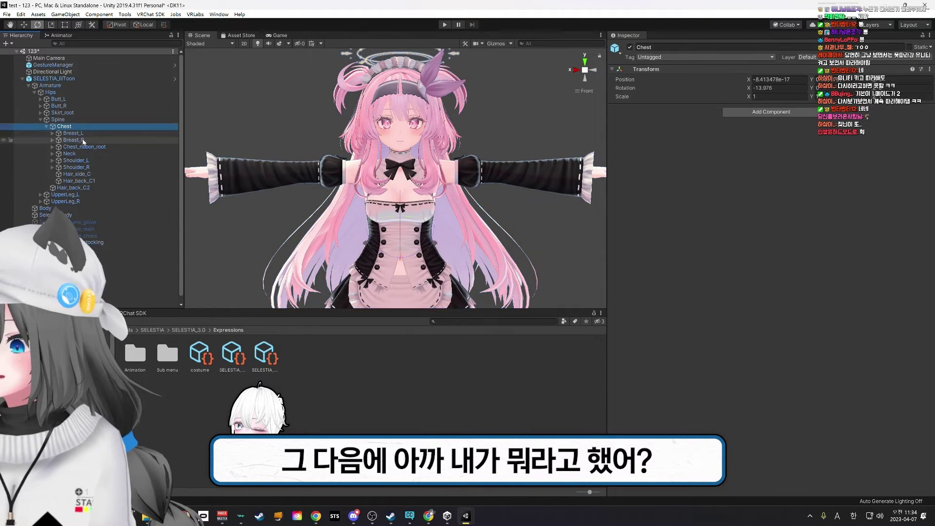
click(76, 160)
alt+drag(336, 190, 334, 210)
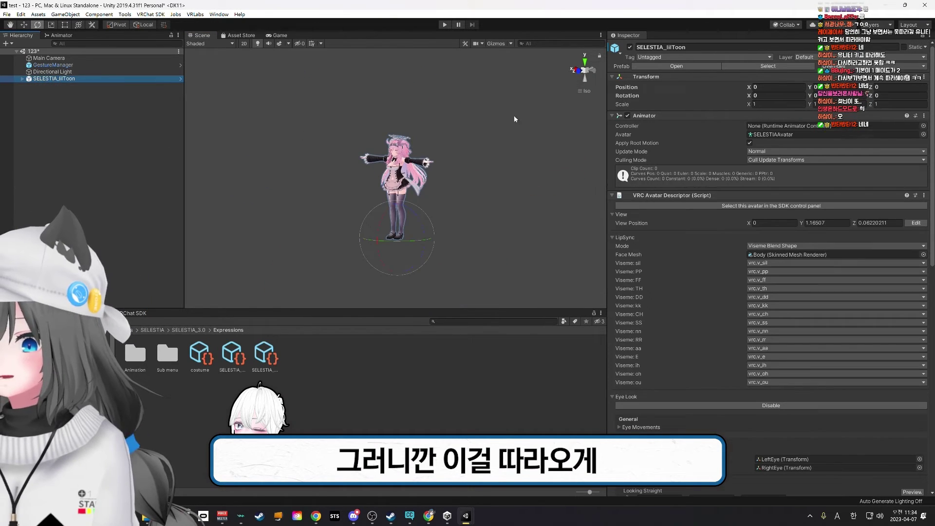
- Manually bake SELESTIA_lilToon with Modular Avatar to produce a temporary merged copy
scroll(468, 138, up, 5)
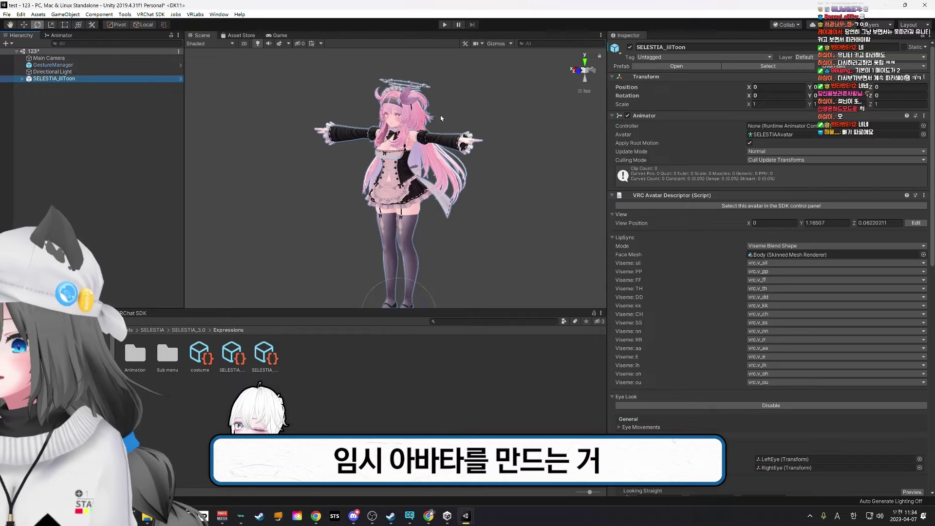
middle_drag(440, 115, 447, 144)
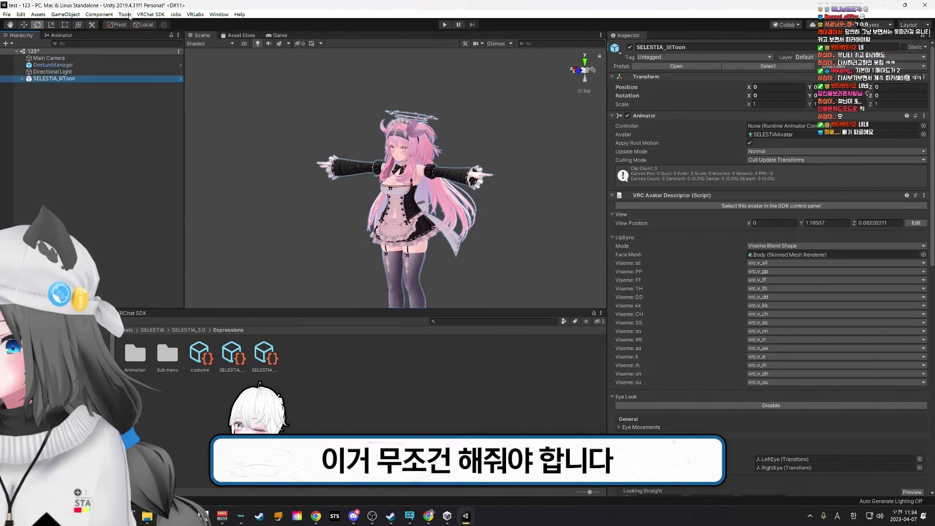
click(125, 14)
mouse_move(163, 38)
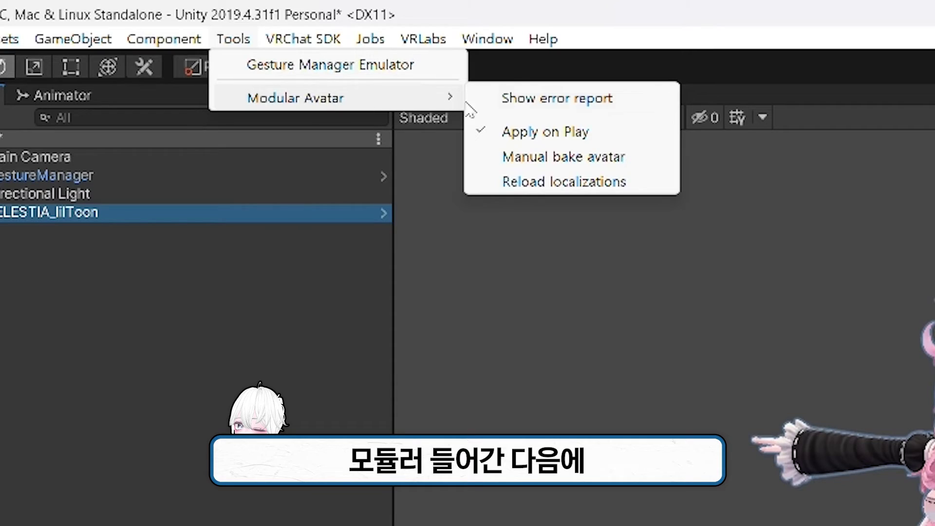
click(597, 158)
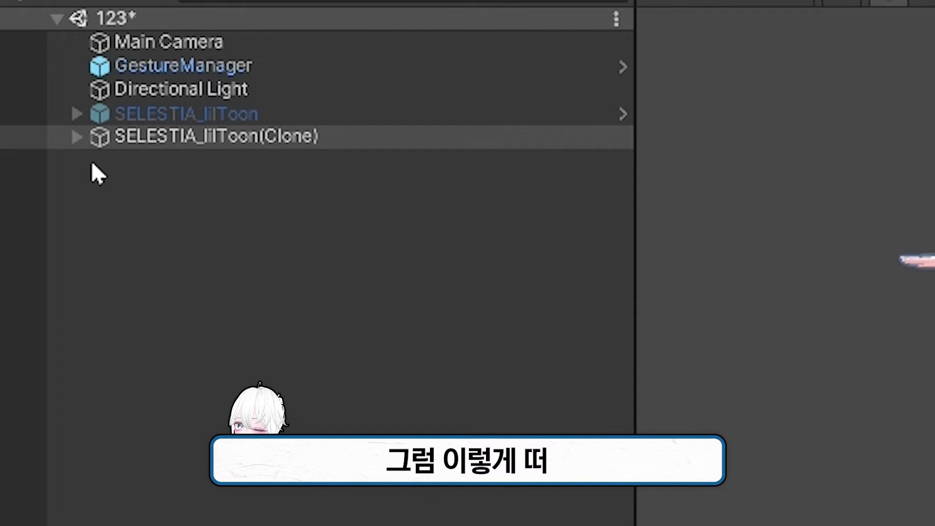
- Expand the baked clone's armature and try rotating Shoulder_L to test whether the outfit moves with the body
click(83, 141)
key(Right)
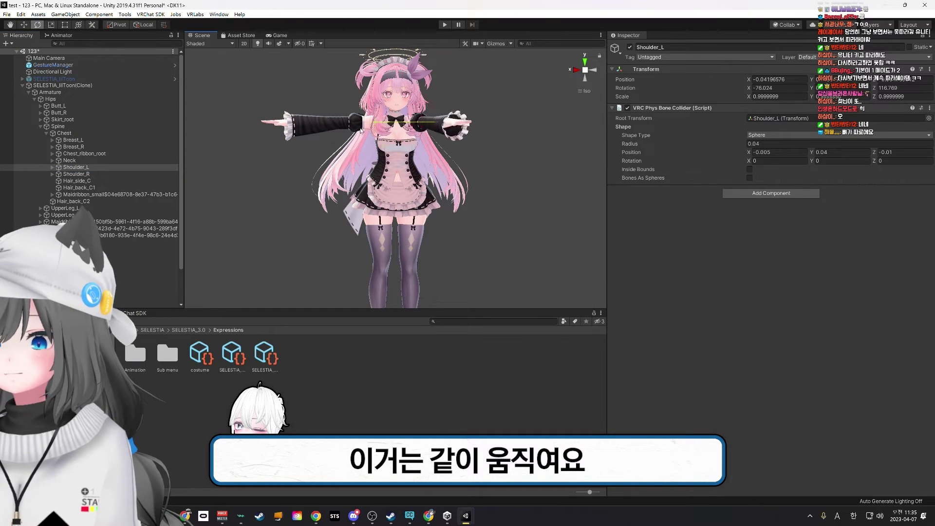
drag(361, 130, 342, 145)
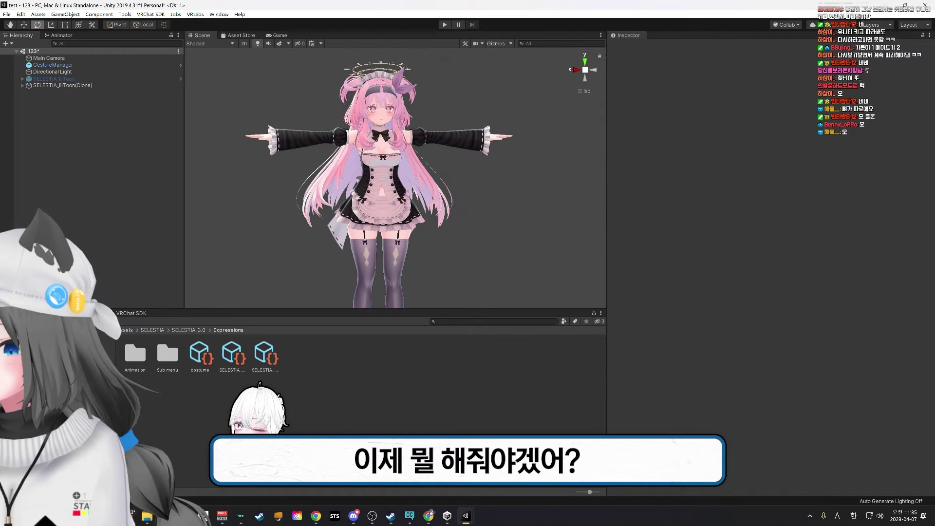
- Create a folder named ani inside SELESTIA and add animation clips named 기본 and 메이드 to it
click(152, 329)
right_click(378, 384)
mouse_move(436, 151)
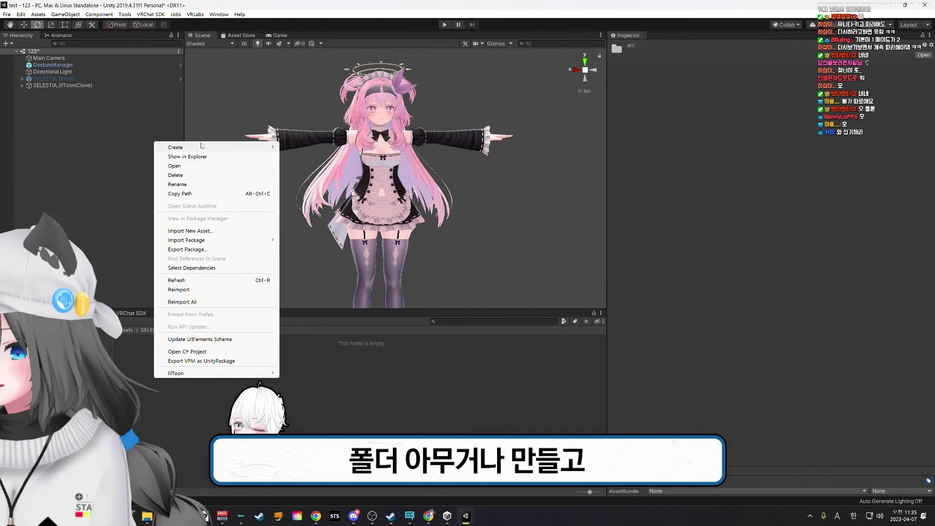
mouse_move(201, 145)
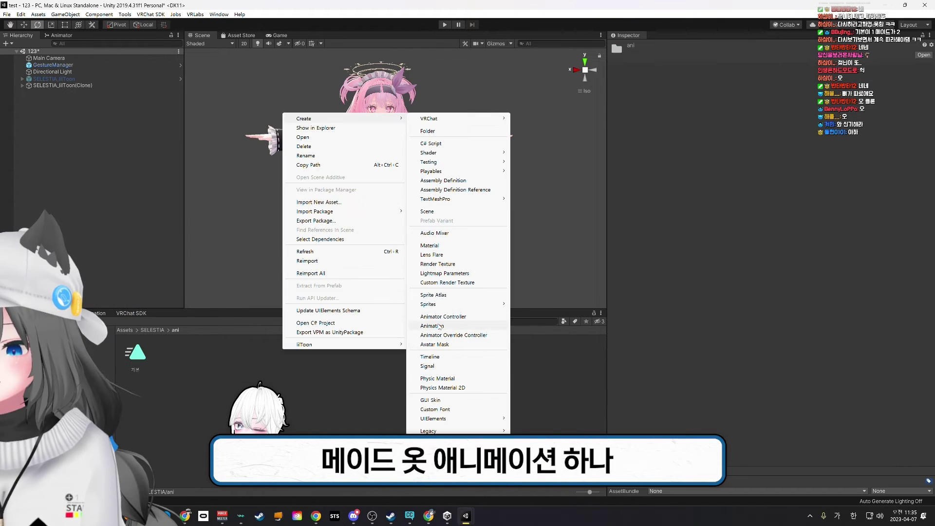
click(440, 326)
text(메이드)
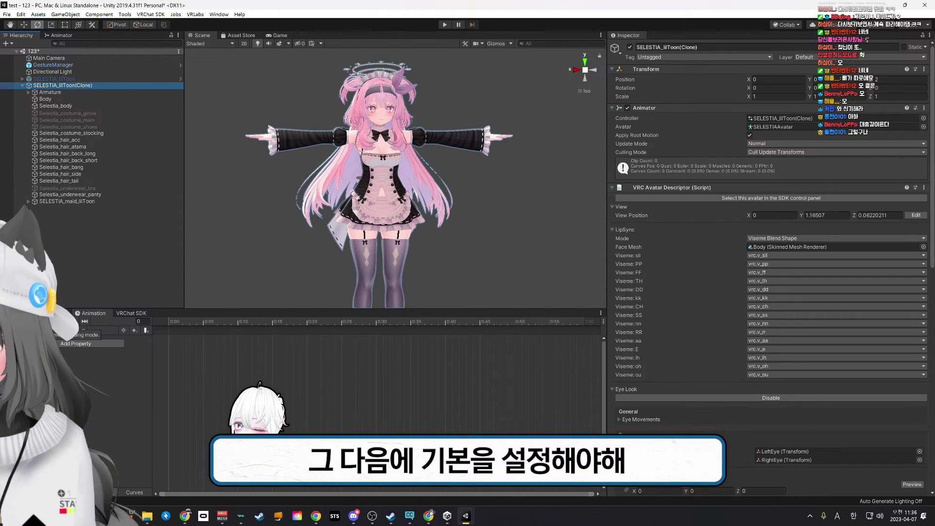
- Record the 기본 clip with the Selestia_costume_glove, main, shoes and Selestia_underwear_bra objects active and all M_ maid parts inactive
click(62, 329)
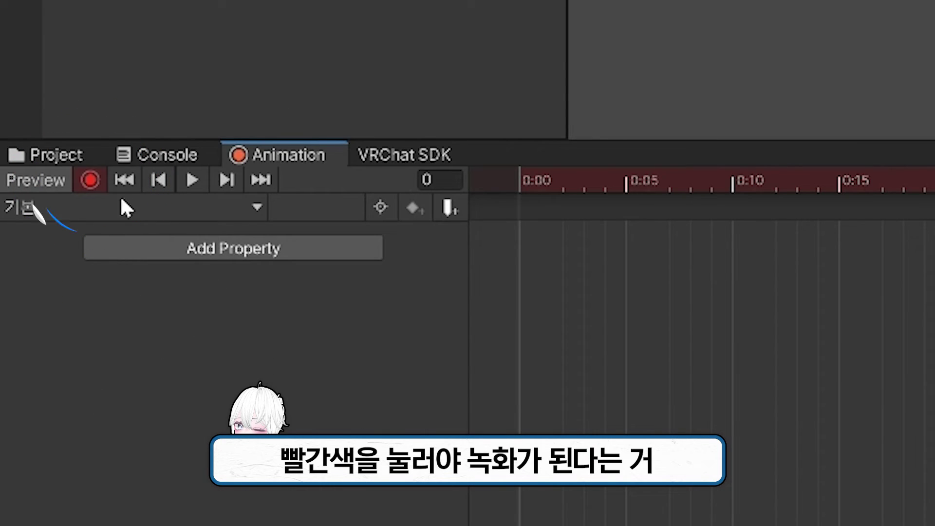
click(86, 180)
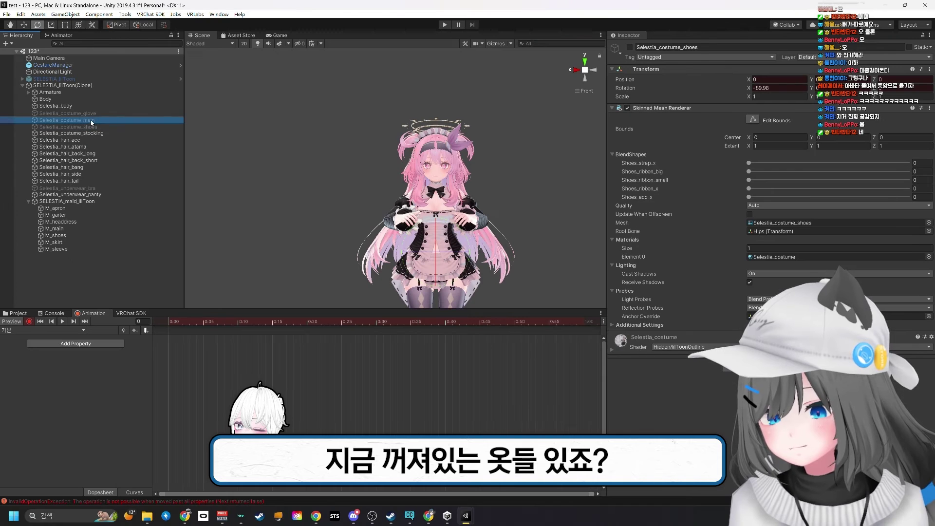
click(90, 113)
click(92, 127)
click(89, 119)
click(89, 113)
click(91, 126)
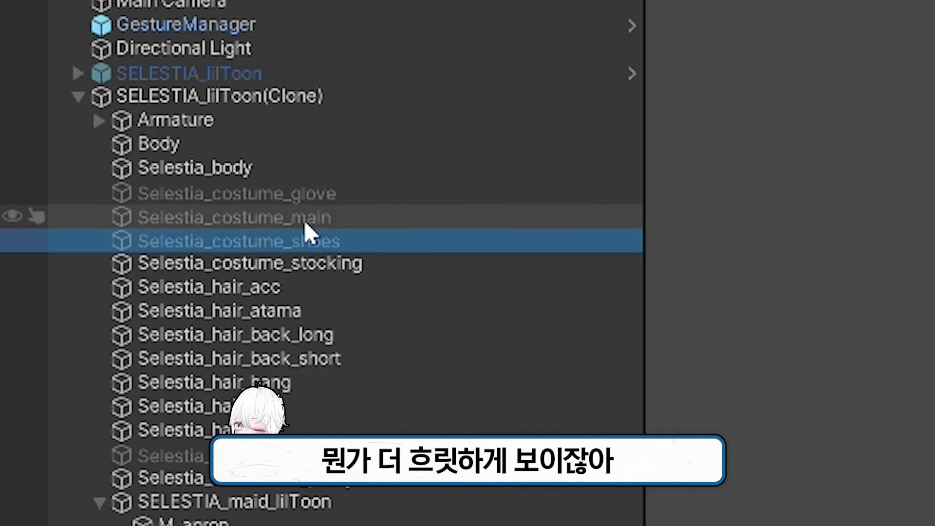
click(318, 225)
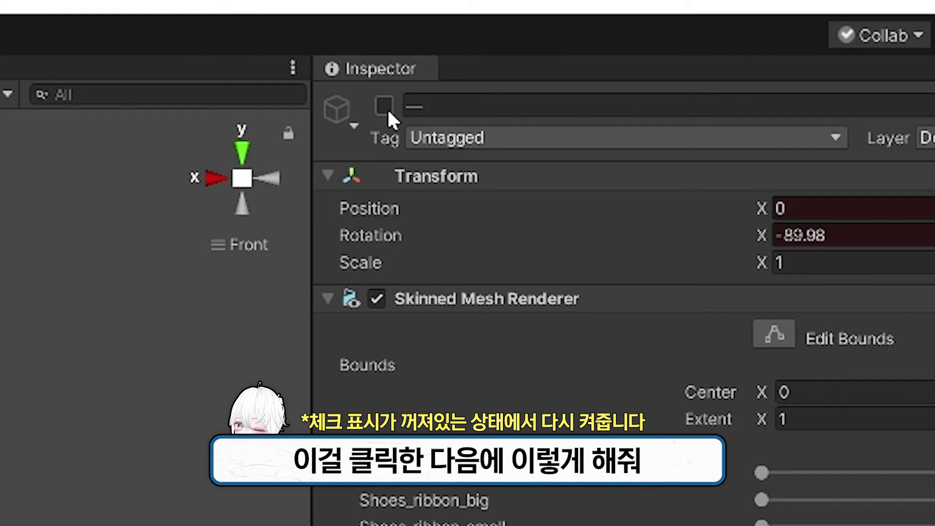
click(385, 107)
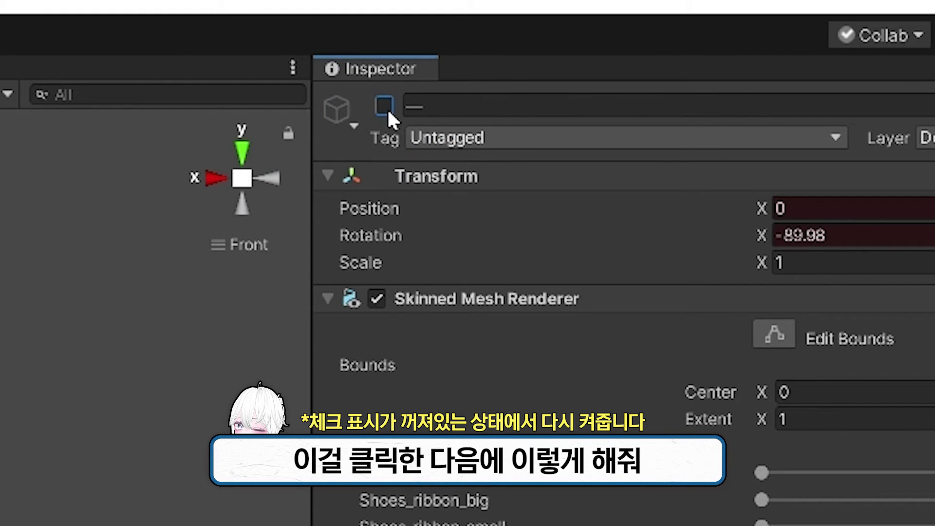
click(384, 107)
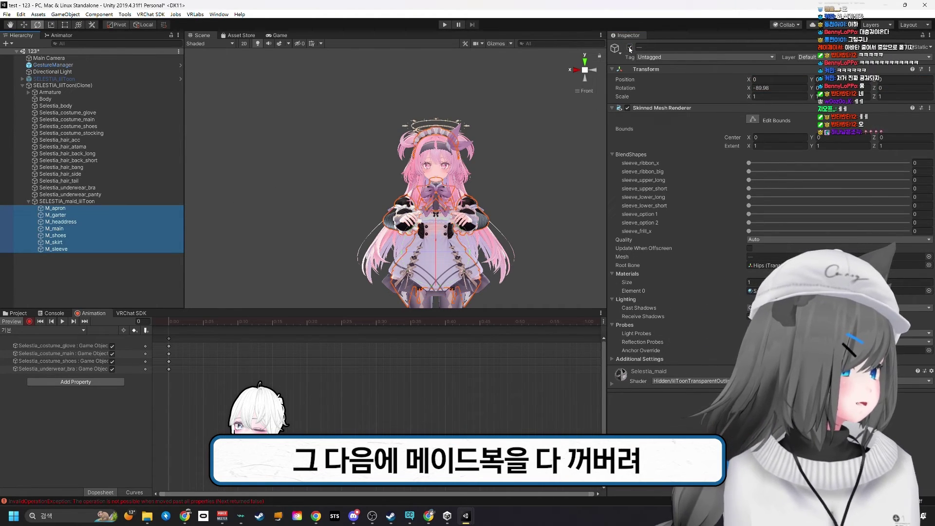
click(630, 47)
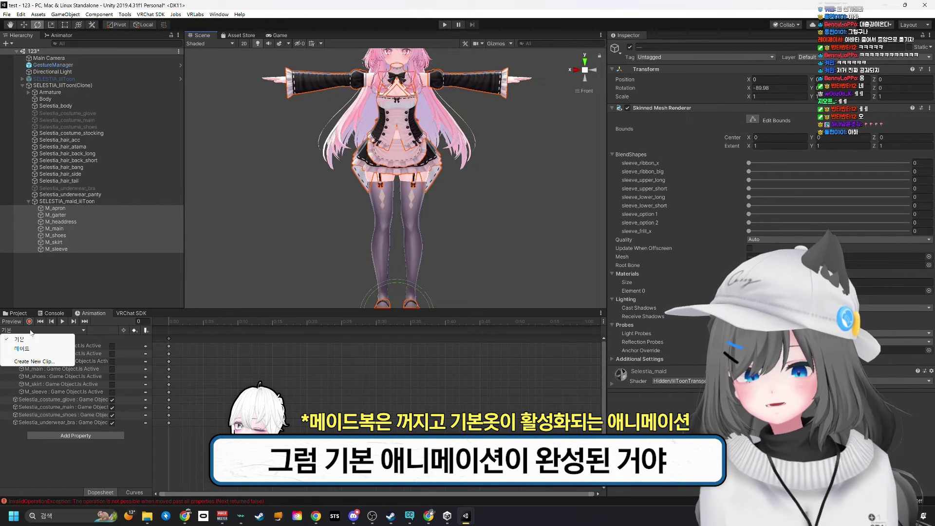
- Record the 메이드 clip with the original glove, main, shoes and bra objects inactive and all M_ maid parts active
click(33, 349)
click(91, 188)
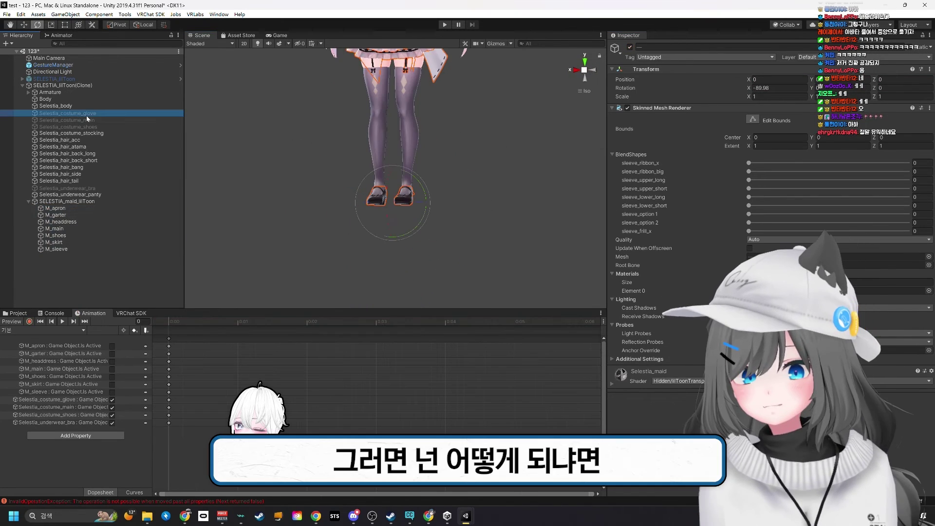
click(87, 188)
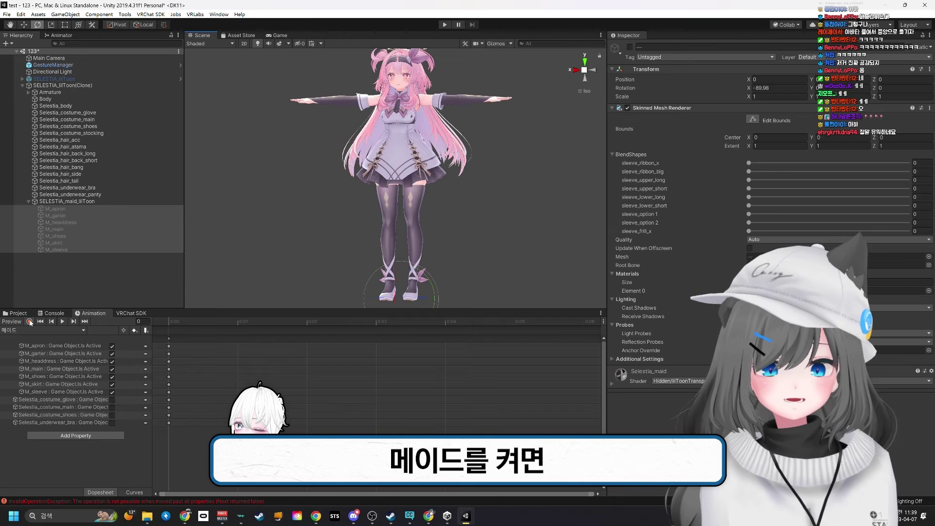
- Toggle recording and preview of the 메이드 clip to check the costume change on the avatar
click(30, 322)
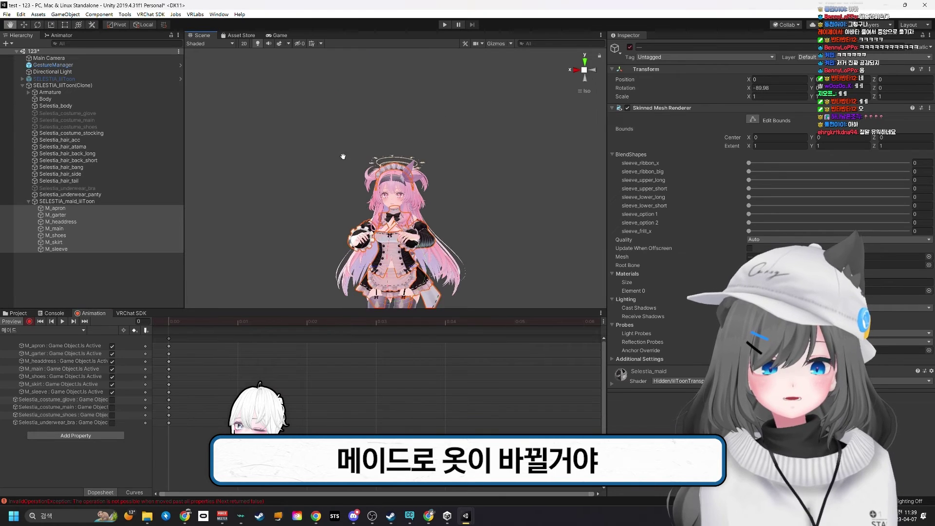
click(30, 322)
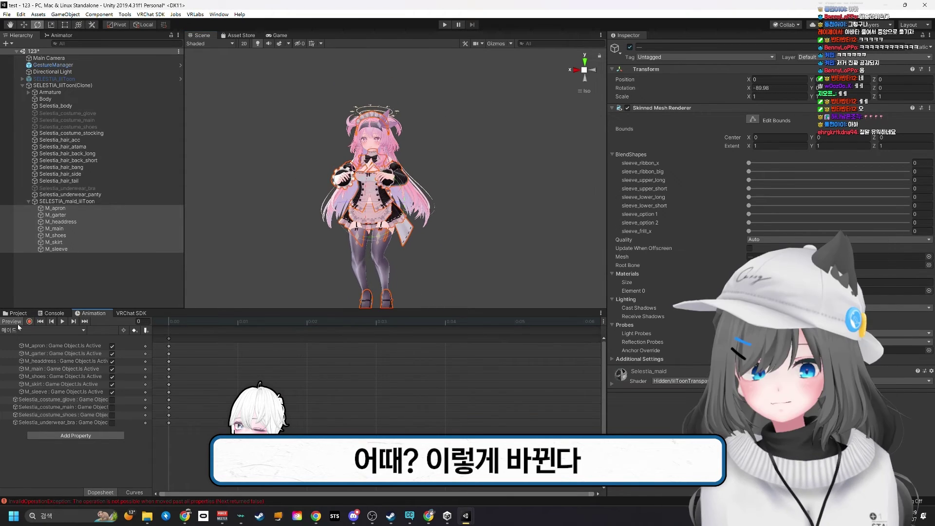
click(279, 245)
click(12, 322)
click(12, 322)
click(12, 321)
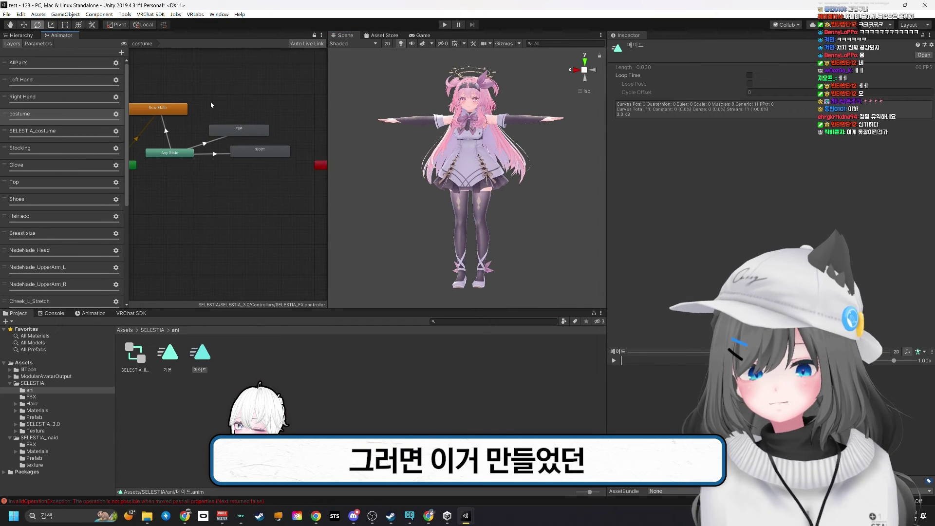
- Assign the 기본 and 메이드 clips to the matching states in the costume layer and switch from the baked clone back to SELESTIA_lilToon
click(238, 130)
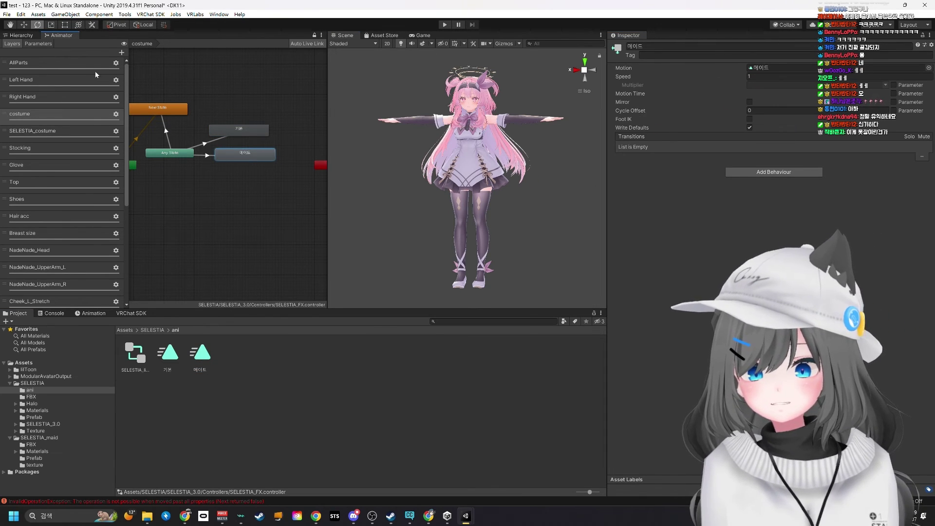
click(241, 192)
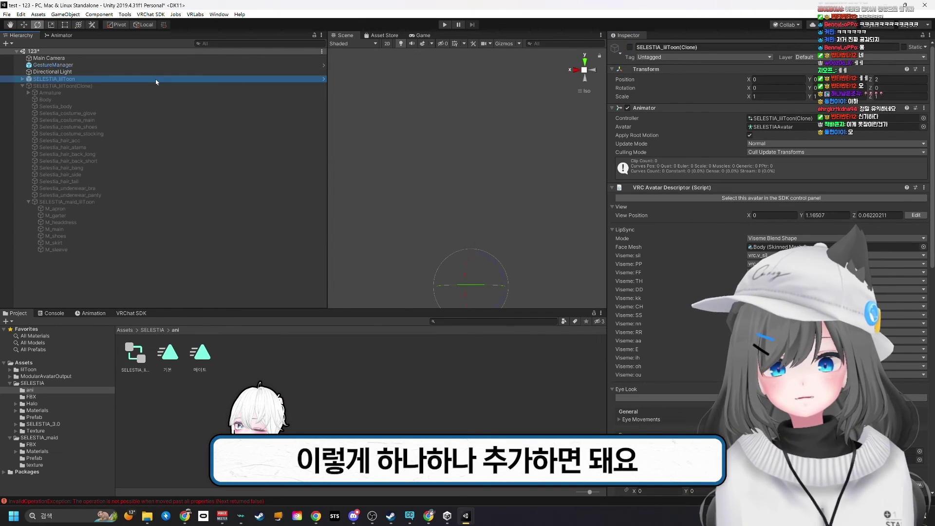
click(156, 80)
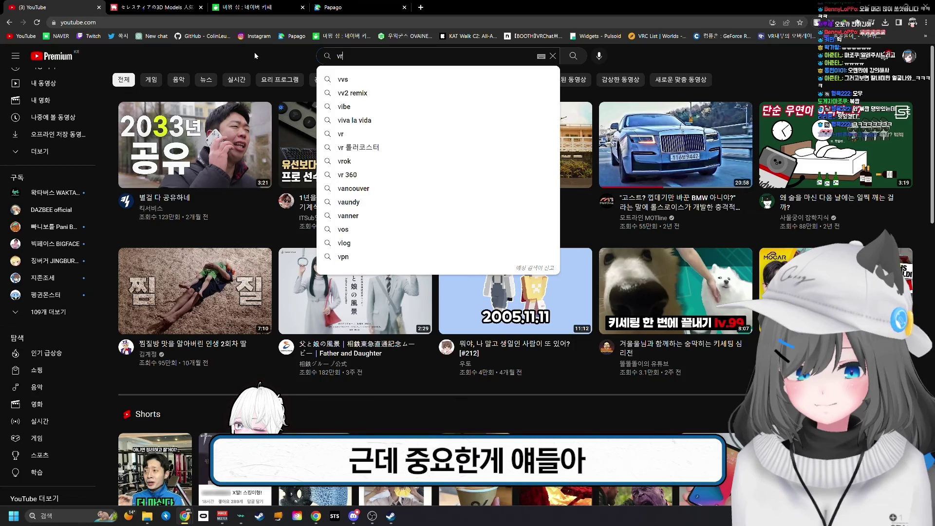
- In YouTube, search for "vrchat 아바타 강의", browse the Unity tutorial channel's videos and open lesson #8 on changing avatar hair and eye colour
text(chat 아바타 강의)
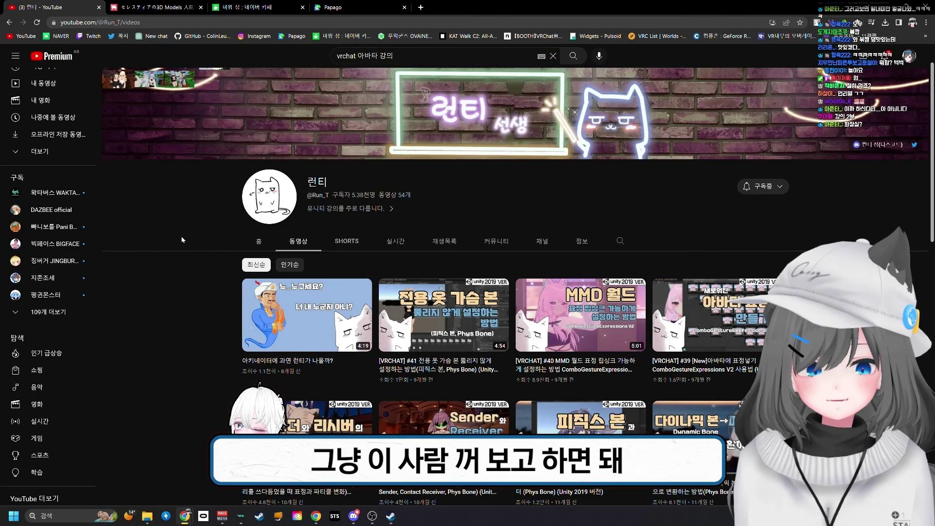
scroll(182, 240, down, 3)
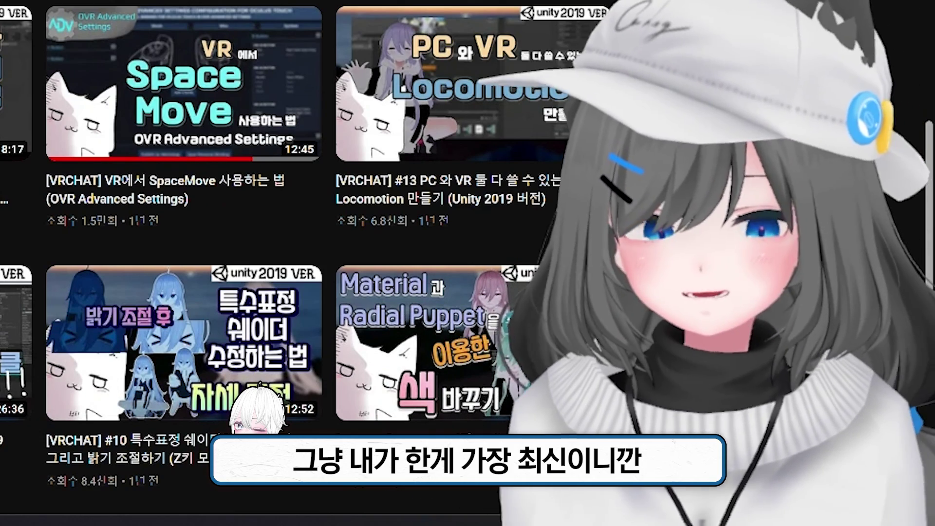
scroll(312, 263, down, 5)
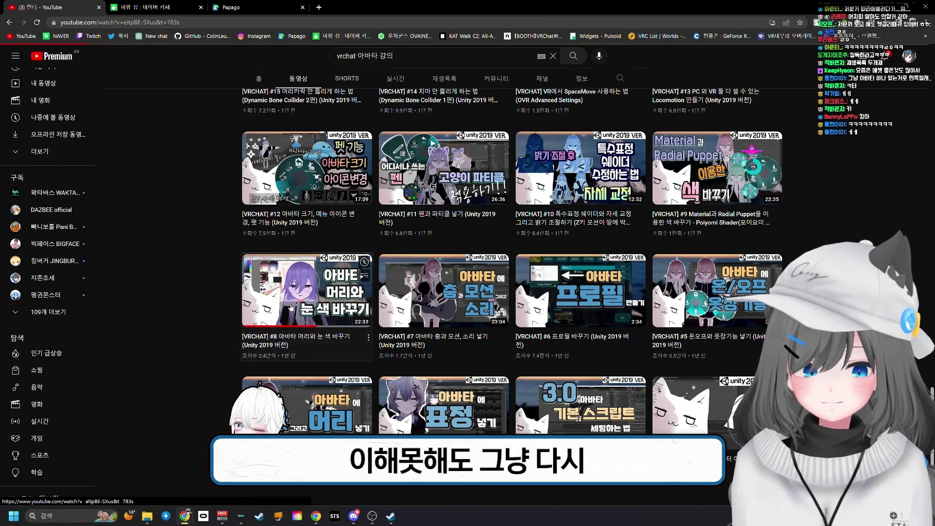
click(307, 290)
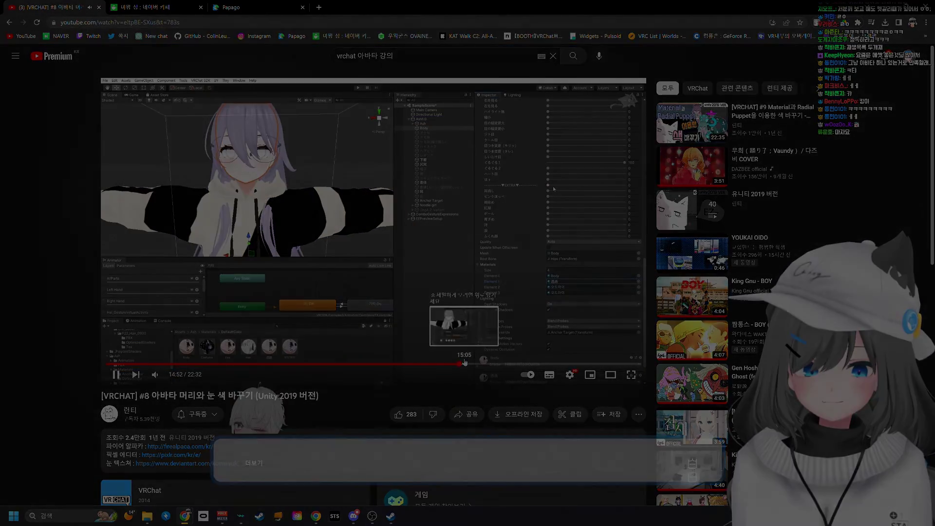